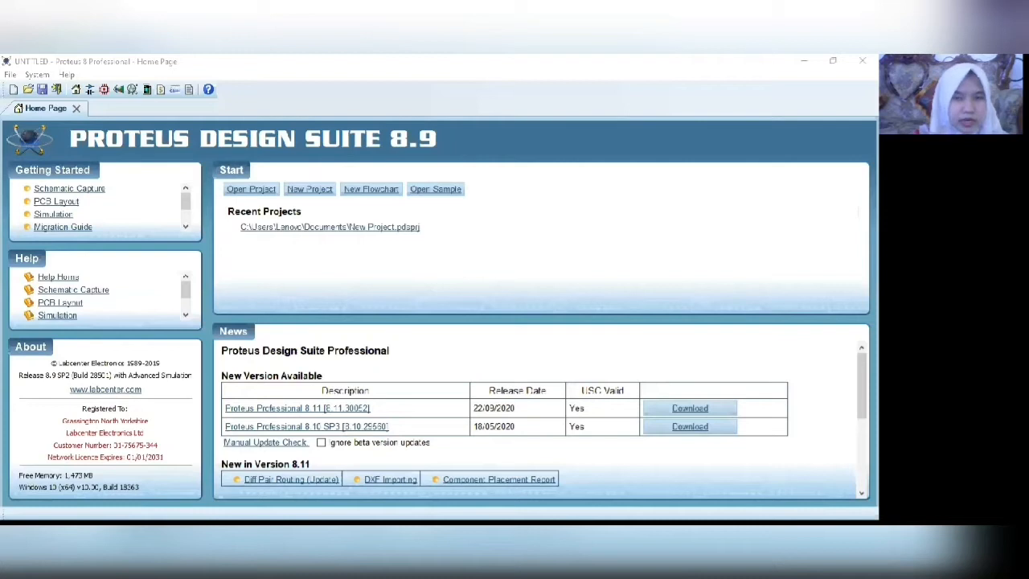
Step: Create a new project named New Project with a Landscape A3 schematic and no firmware
left_click(297, 193)
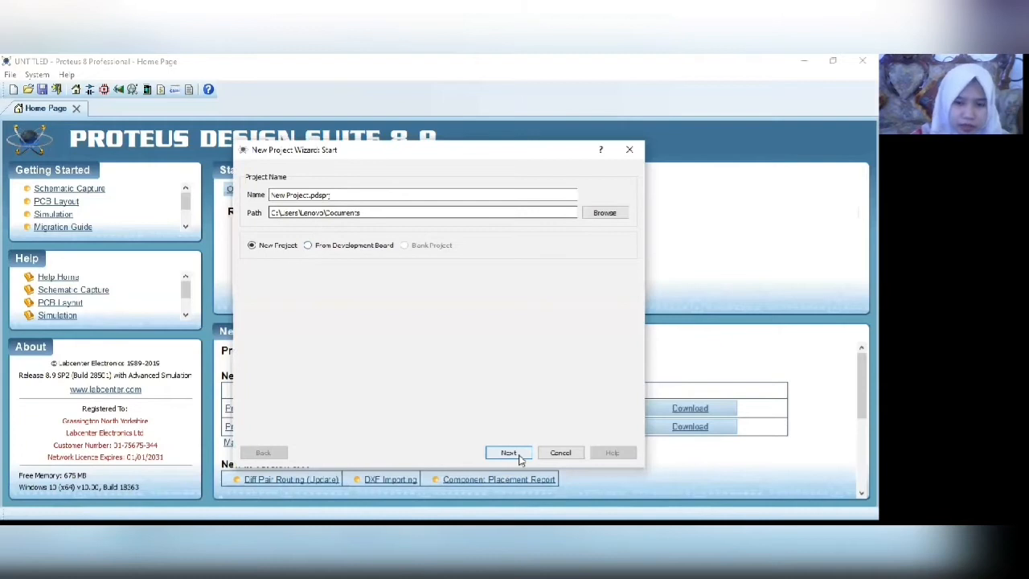
left_click(519, 456)
left_click(417, 325)
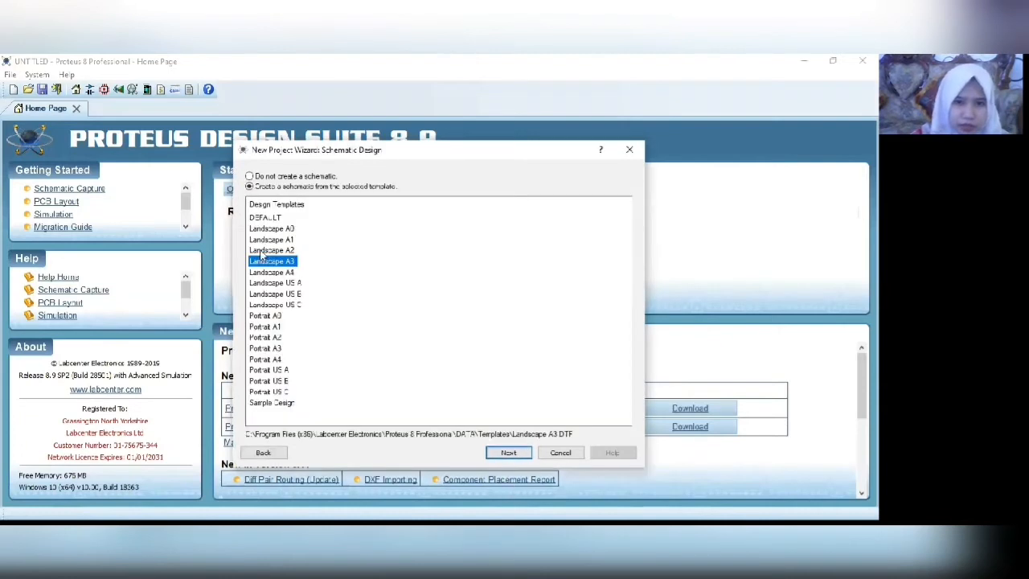
left_click(523, 453)
left_click(523, 453)
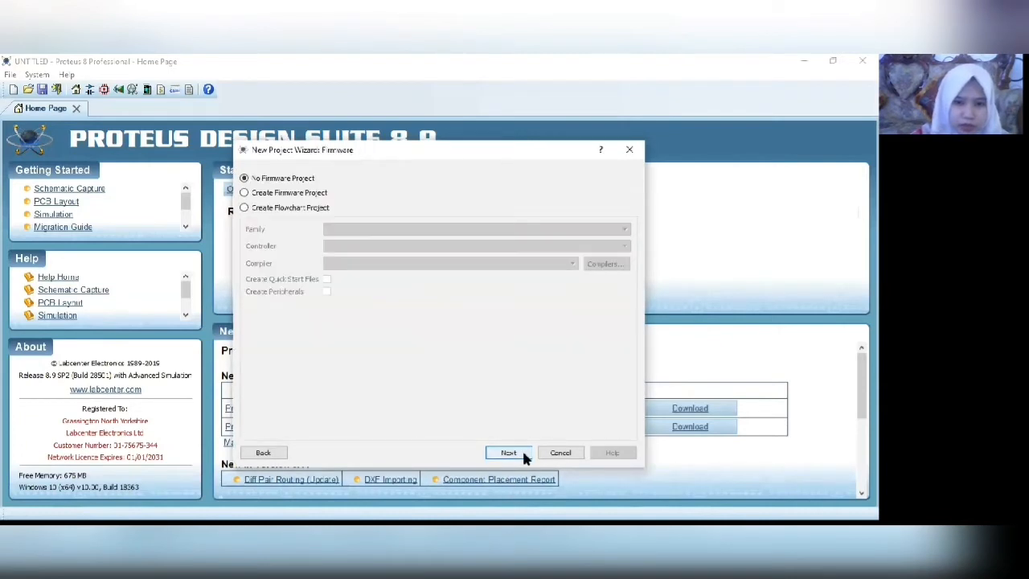
left_click(523, 453)
left_click(523, 453)
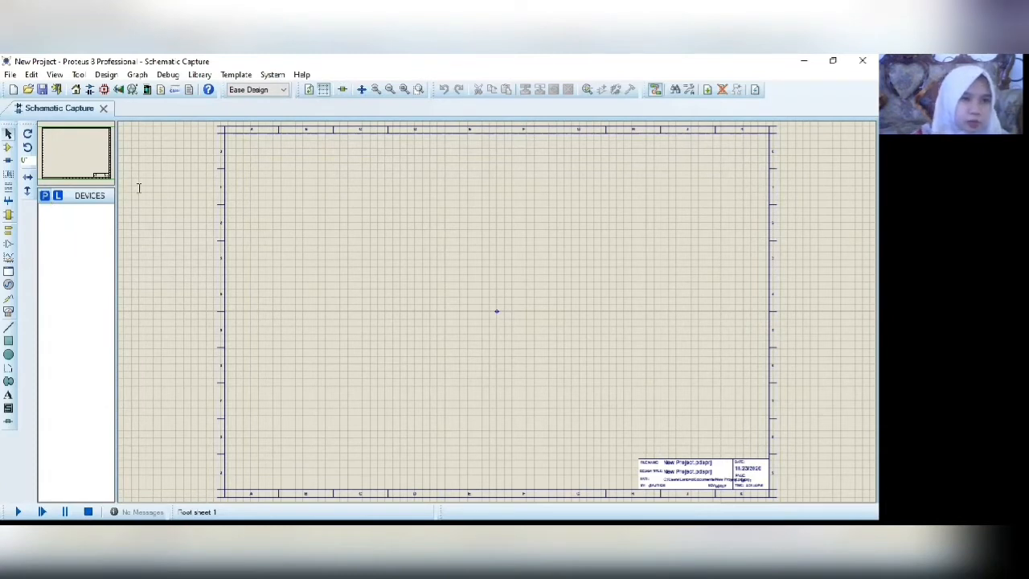
Step: Add the RES resistor and the CAP capacitor from the library to the project's device list
type("res")
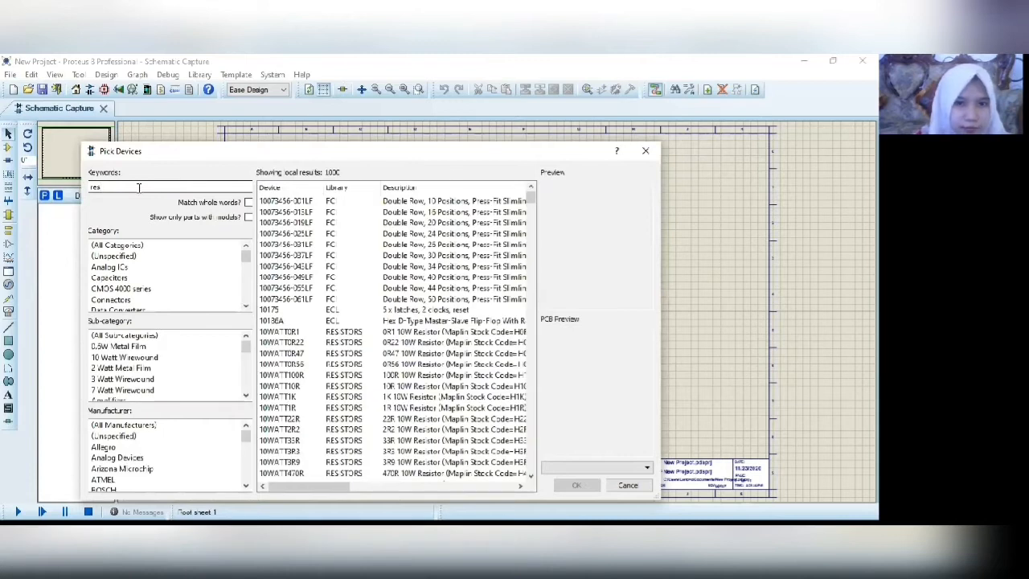
key("Return")
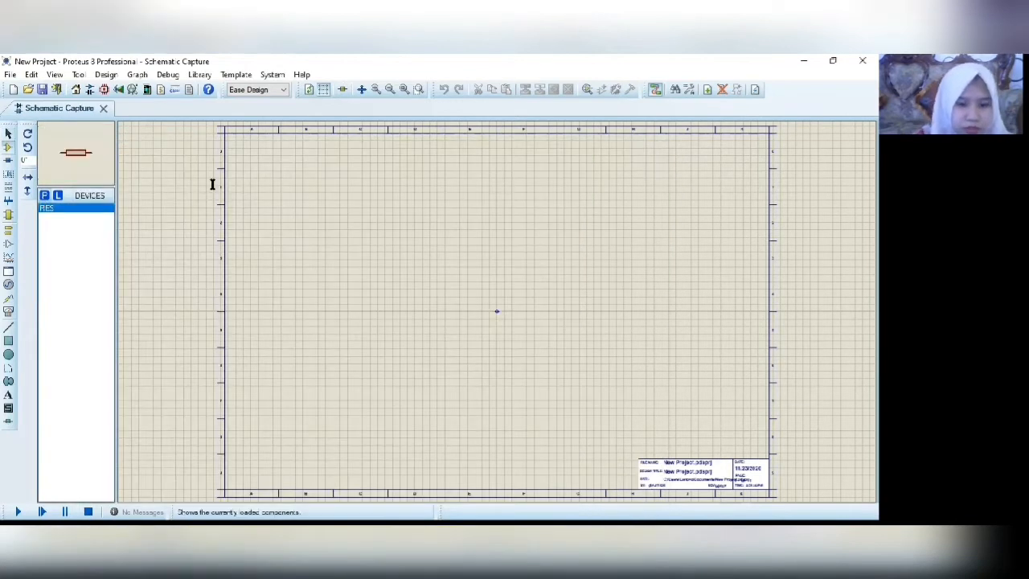
type("pcap")
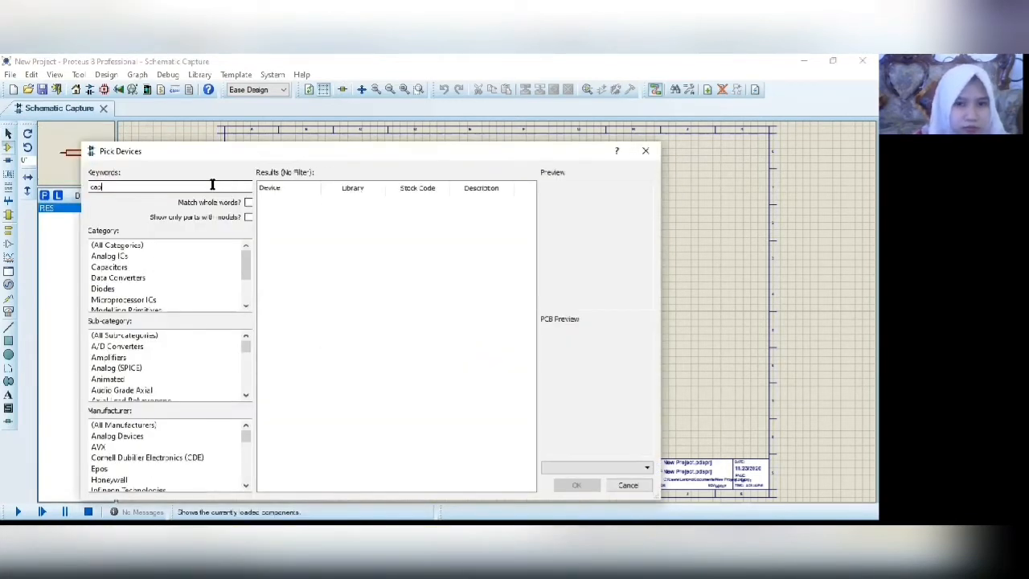
key("Return")
Step: Find the 2N2369 transistor in the library and add it to the project's device list
key("p")
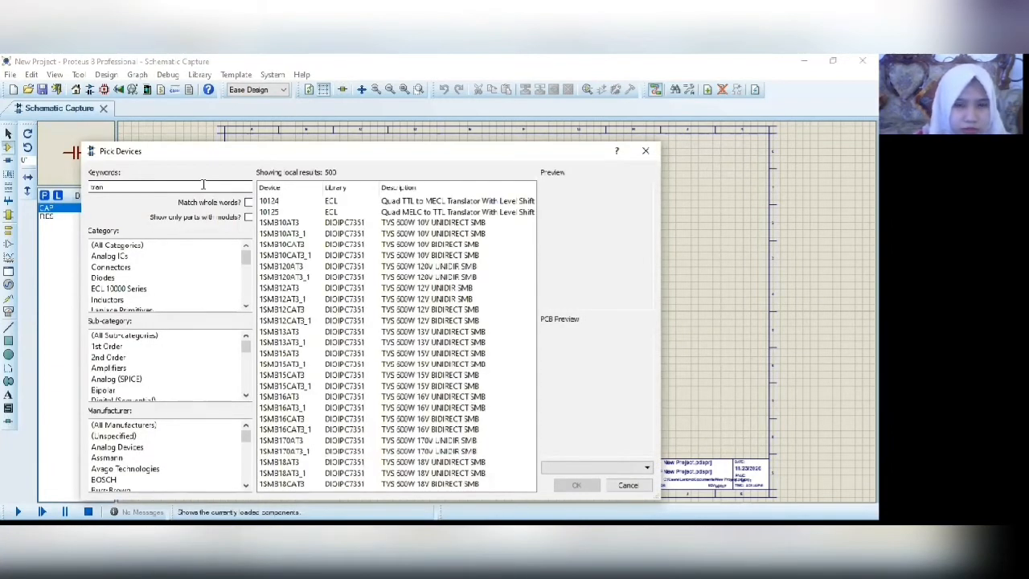
key("ctrl+a")
type("2n")
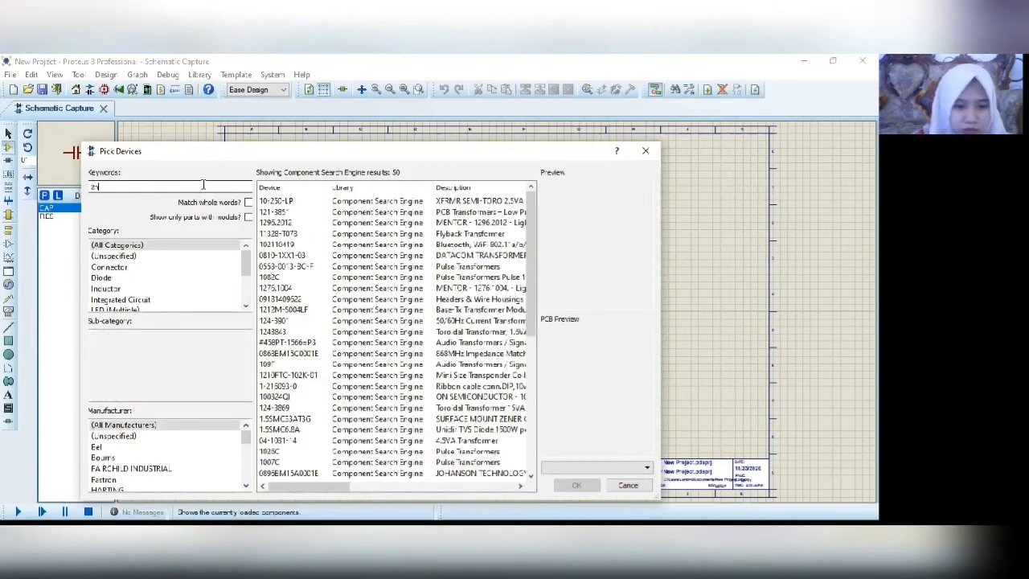
type("2369")
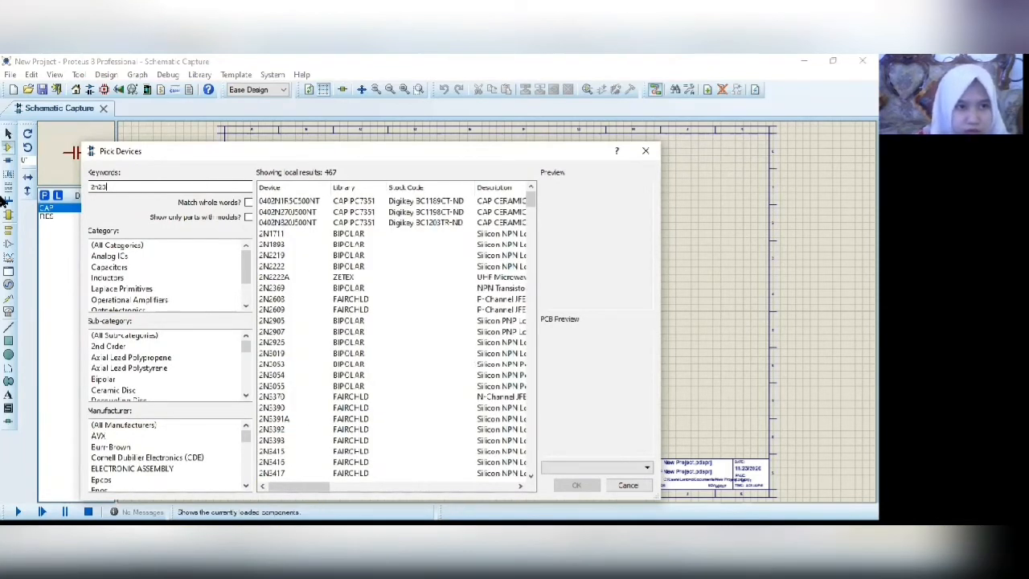
key("Return")
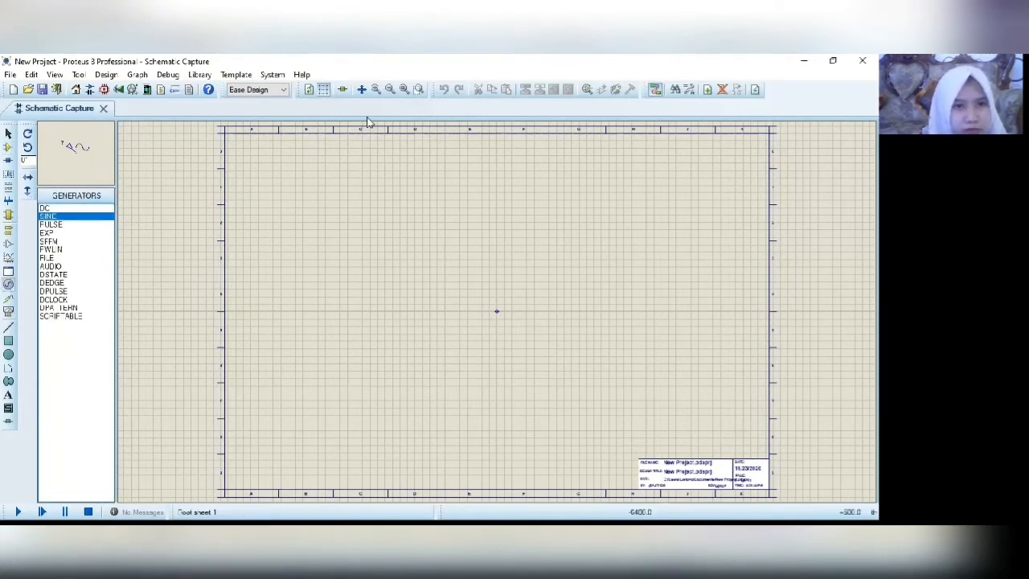
Step: Place a SINE generator near the left edge of the drawing area and a CAP capacitor just to its right
left_click(375, 89)
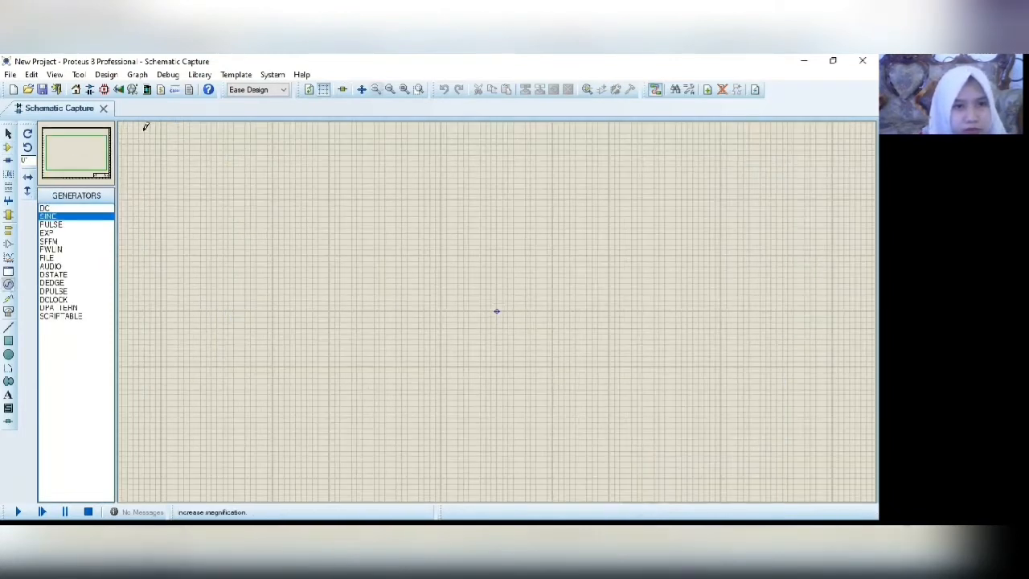
left_click(172, 306)
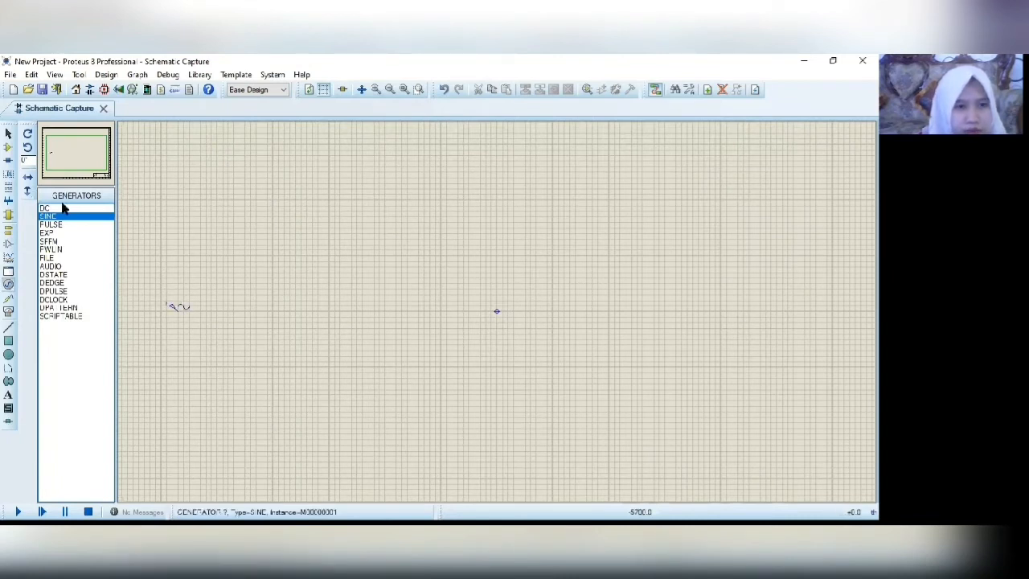
left_click(9, 148)
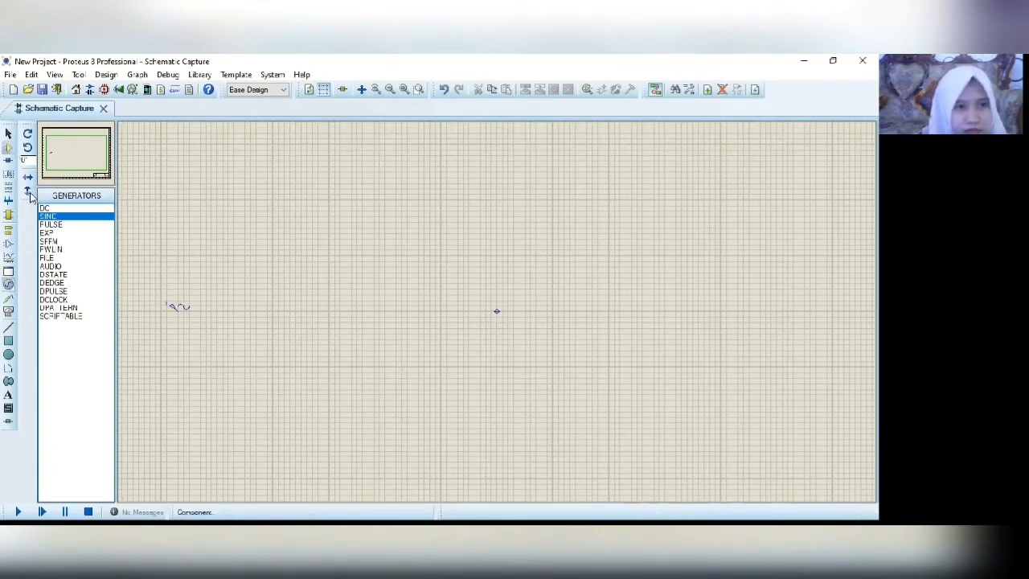
left_click(56, 224)
left_click(84, 217)
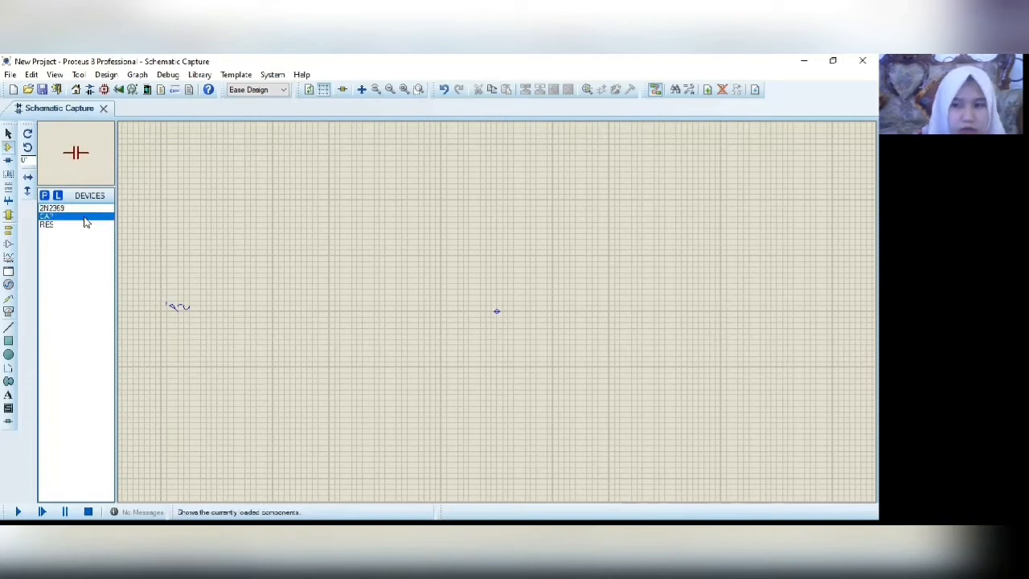
left_click(214, 305)
left_click(221, 310)
Step: Place four RES resistors in a two-by-two arrangement, two above and two below the capacitor's level
left_click(80, 226)
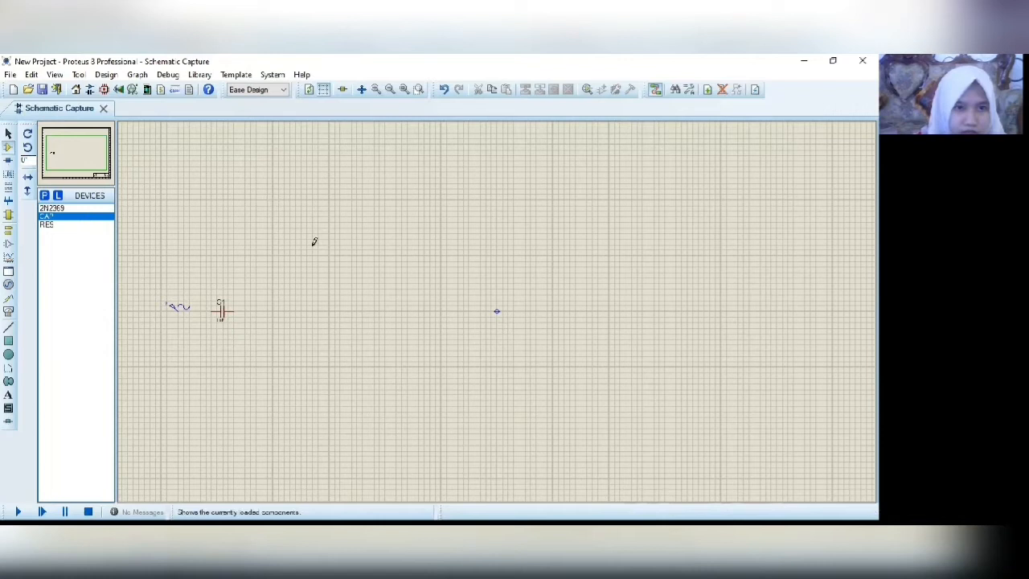
left_click(300, 215)
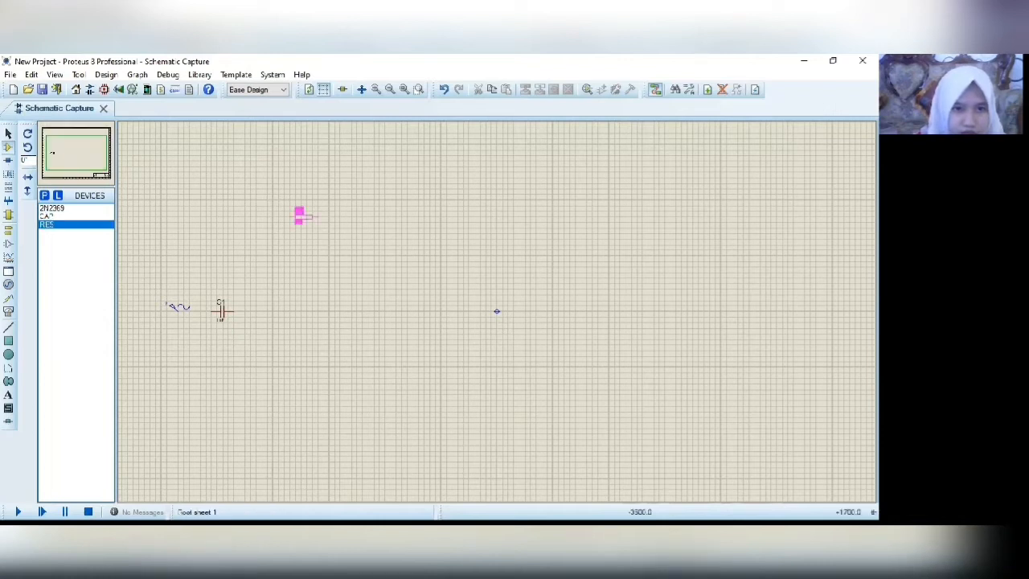
left_click(442, 209)
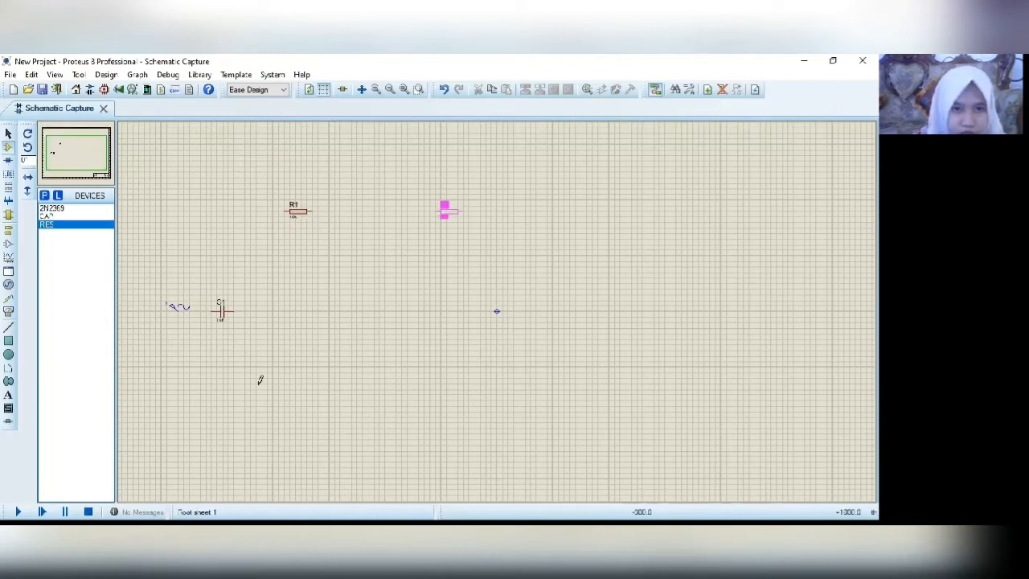
left_click(294, 398)
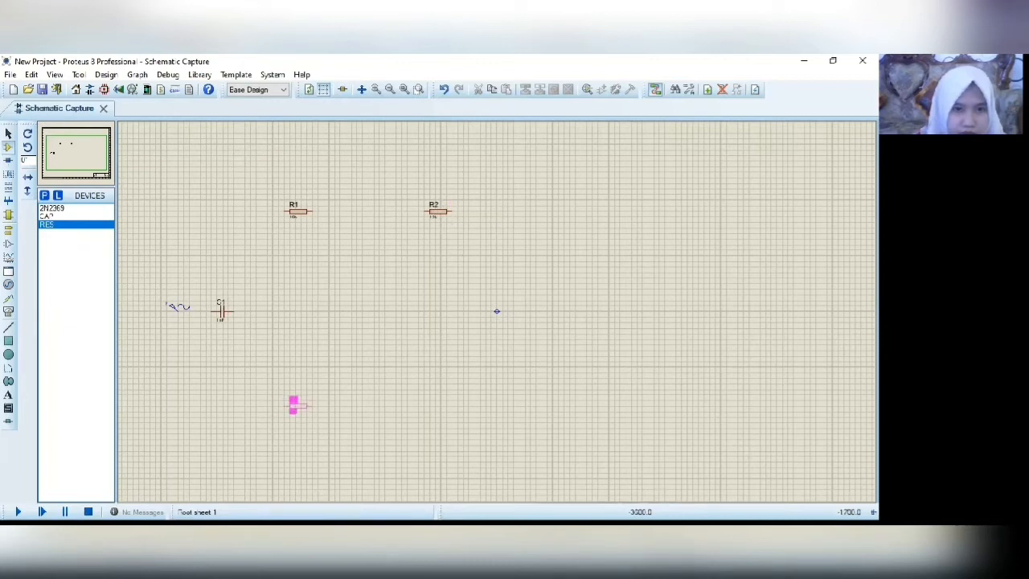
left_click(296, 406)
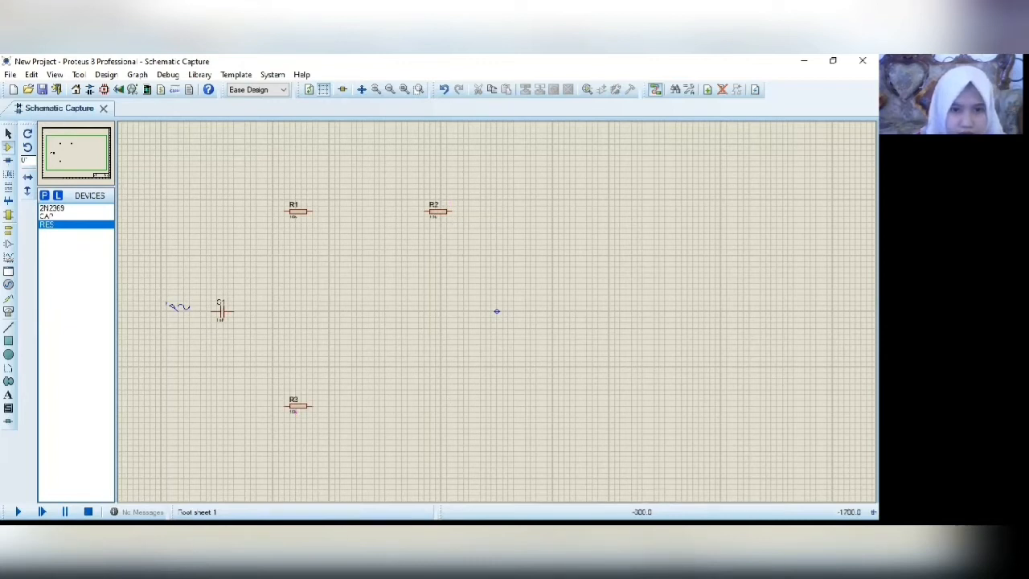
left_click(434, 404)
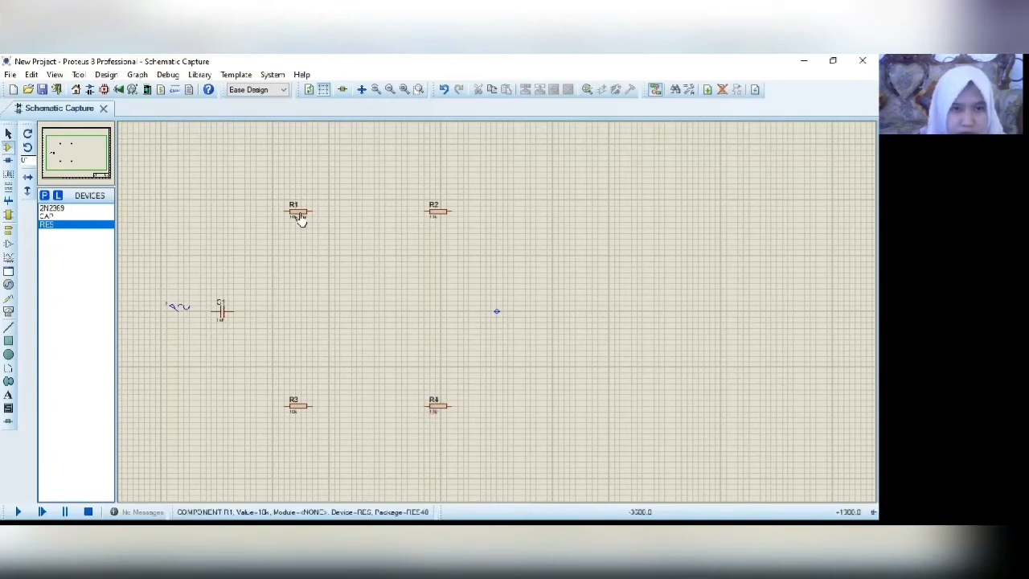
Step: Rotate resistors R1, R2, R3 and R4 by 90 degrees so they stand vertically
right_click(332, 225)
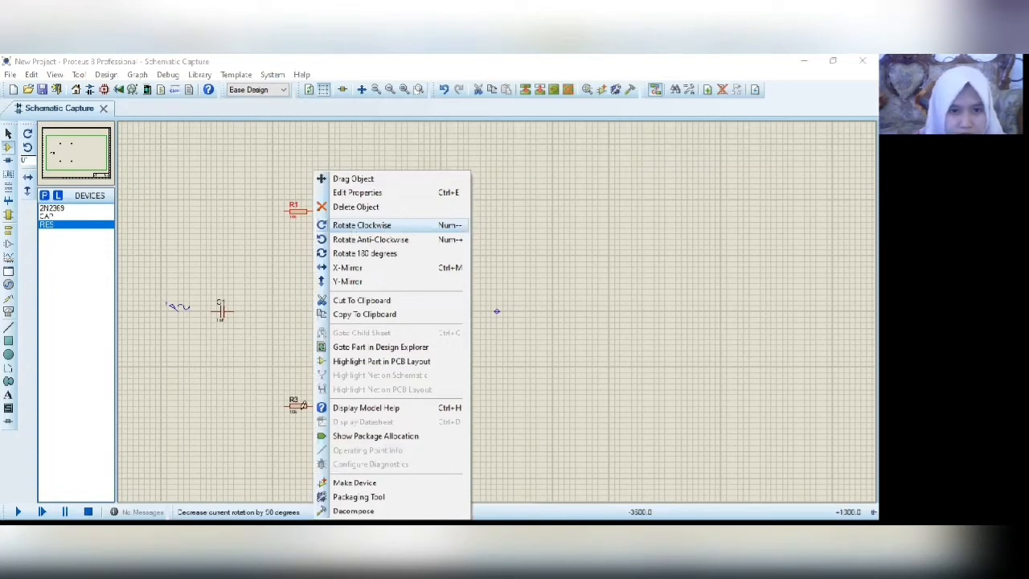
key("Return")
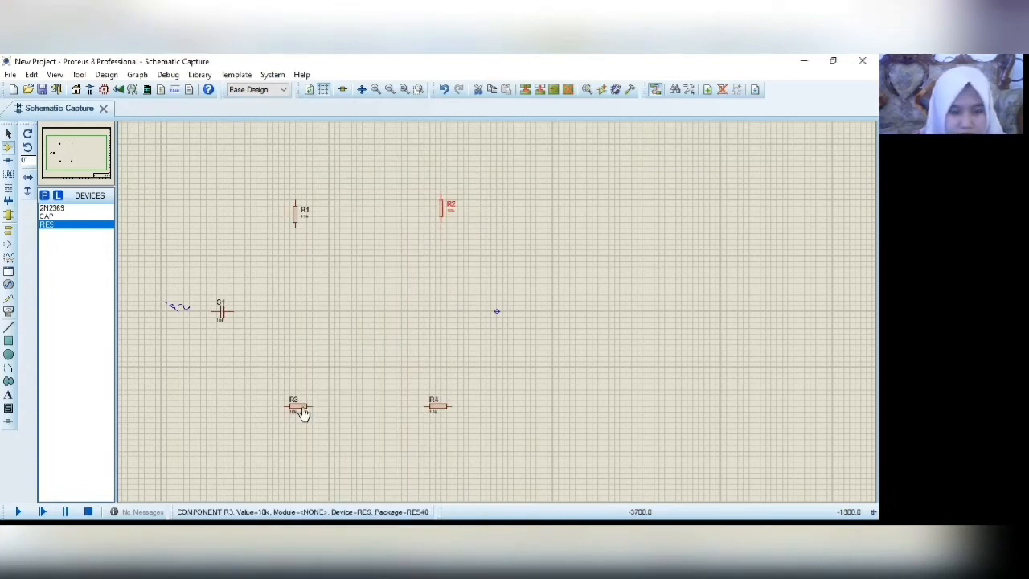
right_click(382, 235)
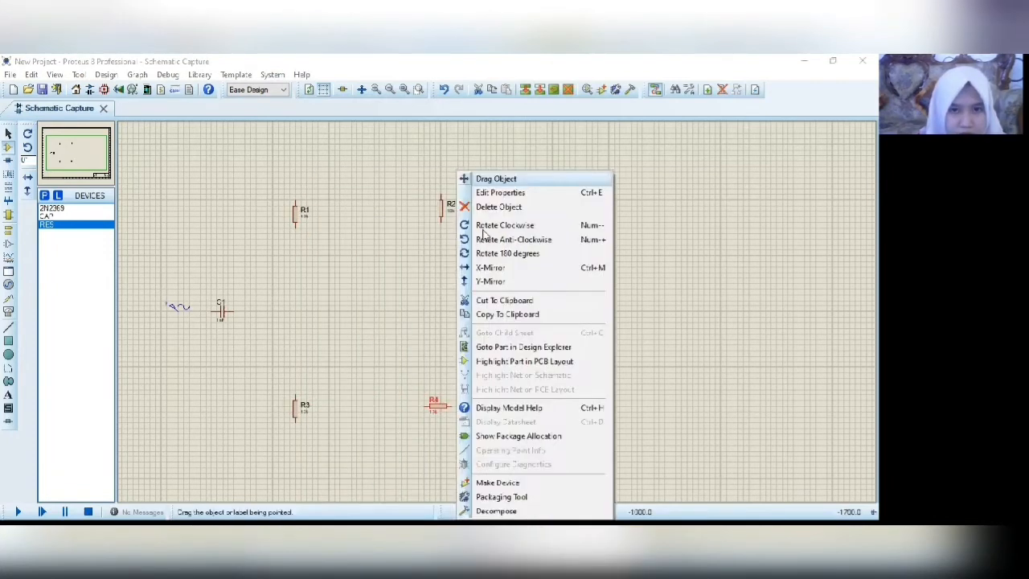
left_click(505, 225)
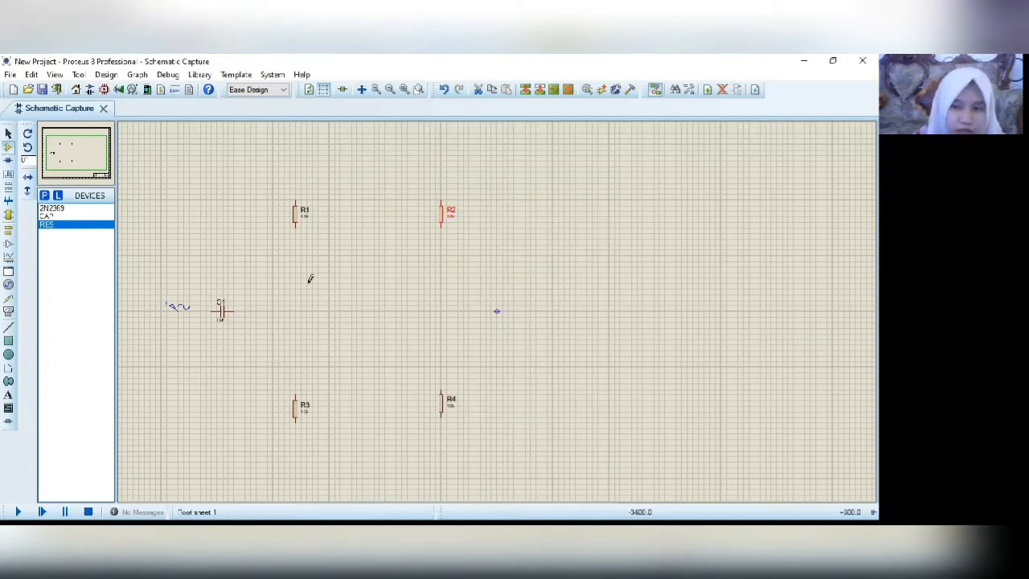
Step: Place the 2N2369 transistor between R2 and R4, and a second CAP capacitor to the transistor's upper right
left_click(111, 211)
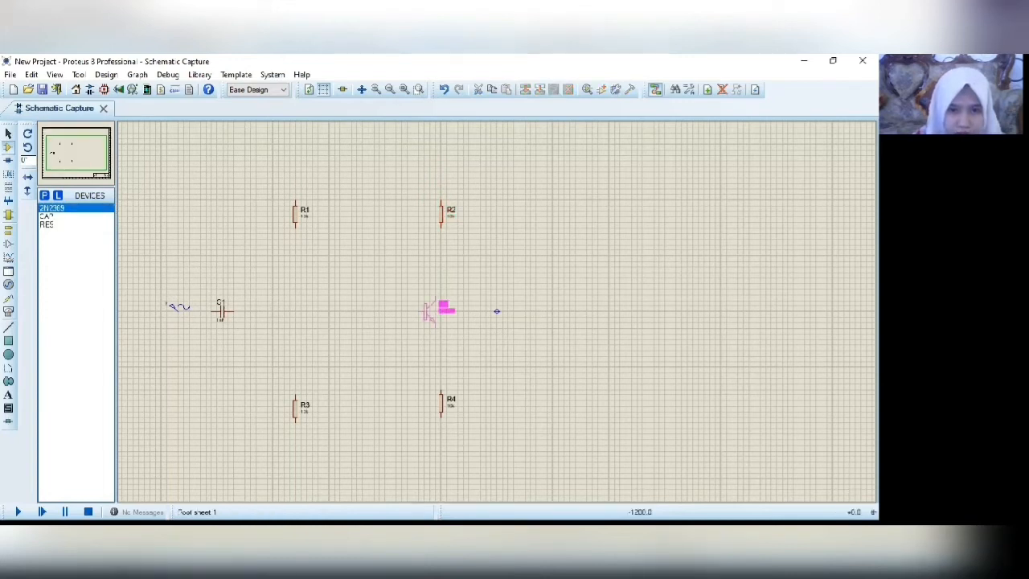
left_click(440, 310)
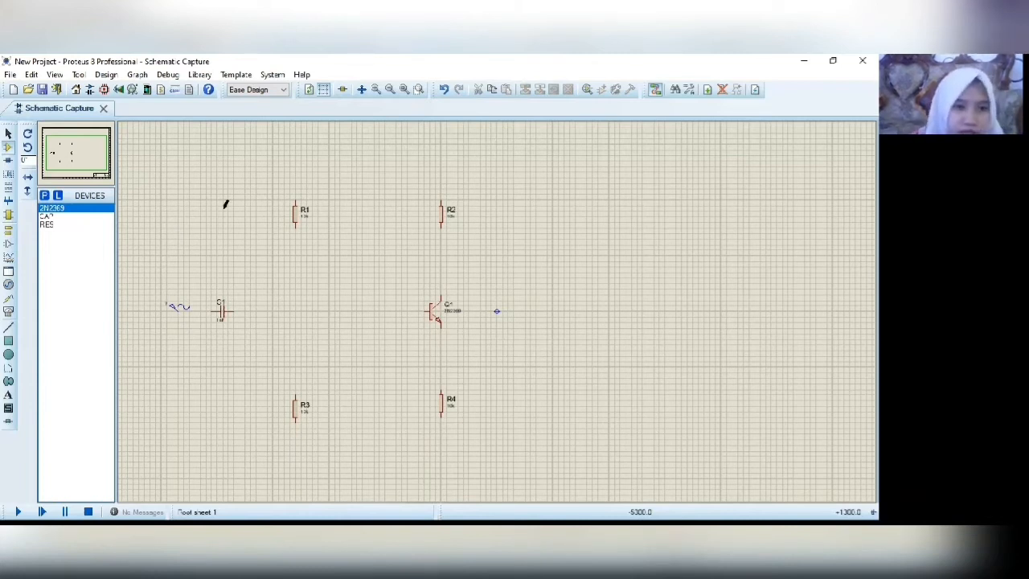
left_click(56, 216)
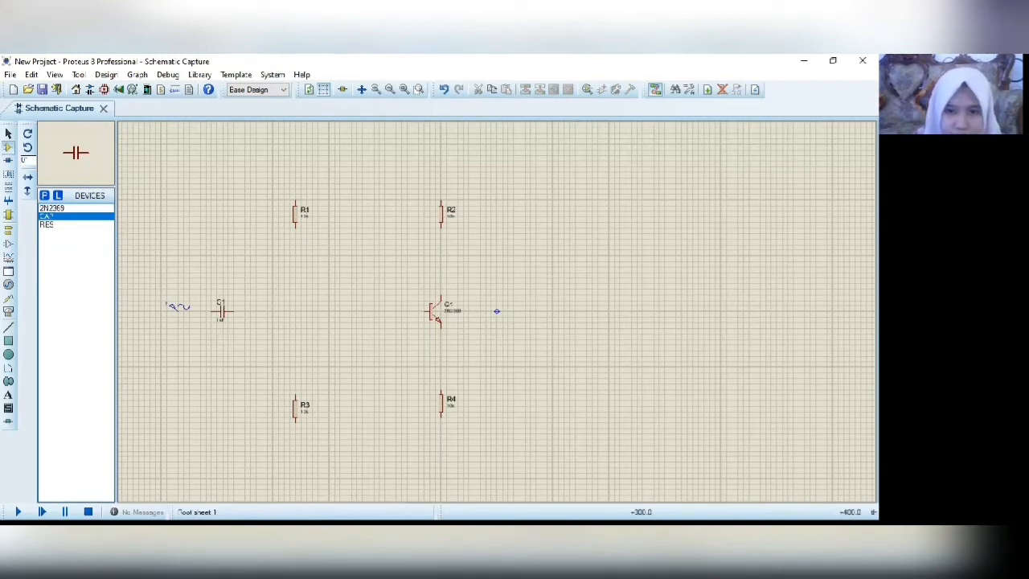
left_click(557, 279)
left_click(557, 279)
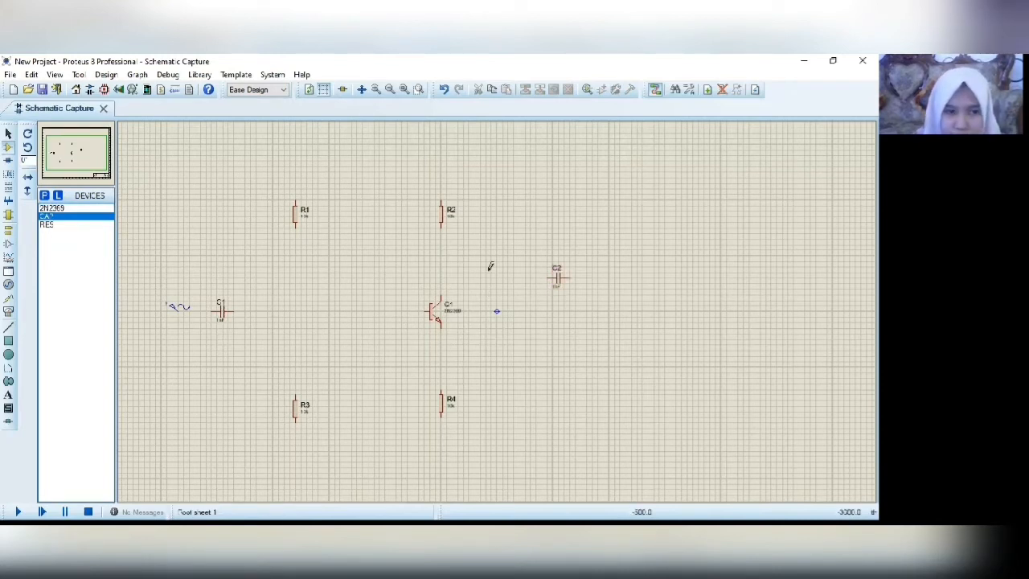
Step: Place a third CAP capacitor to the right of R4 and rotate it 90 degrees to vertical
left_click(519, 393)
left_click(519, 393)
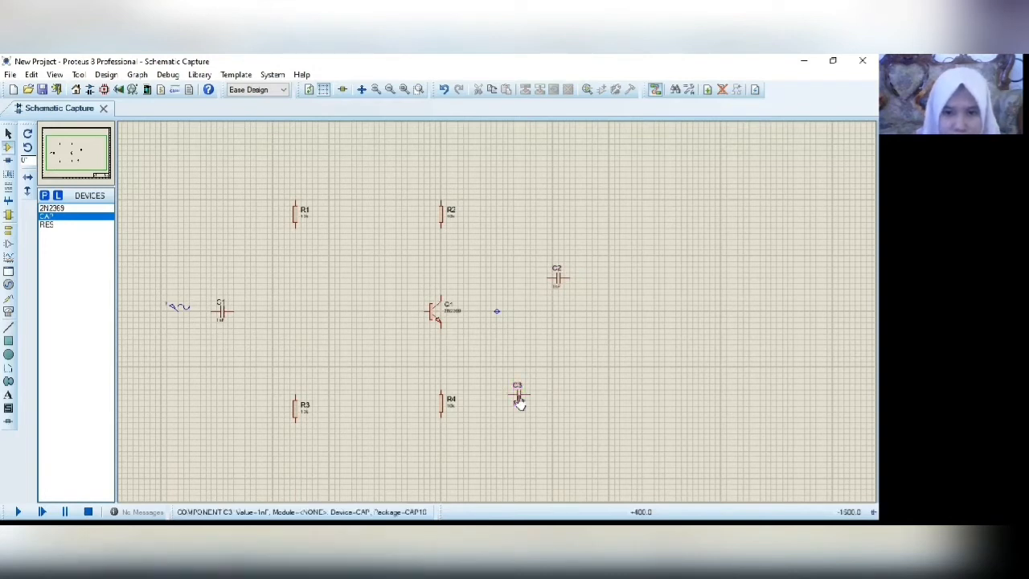
right_click(576, 235)
left_click(521, 406)
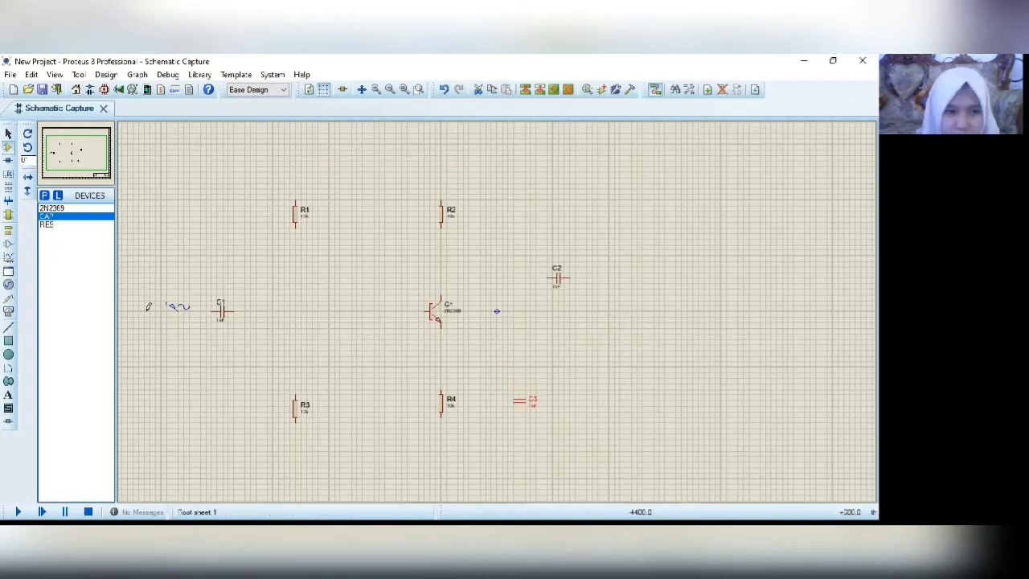
Step: Place a DC voltmeter to the lower left of the transistor
left_click(10, 311)
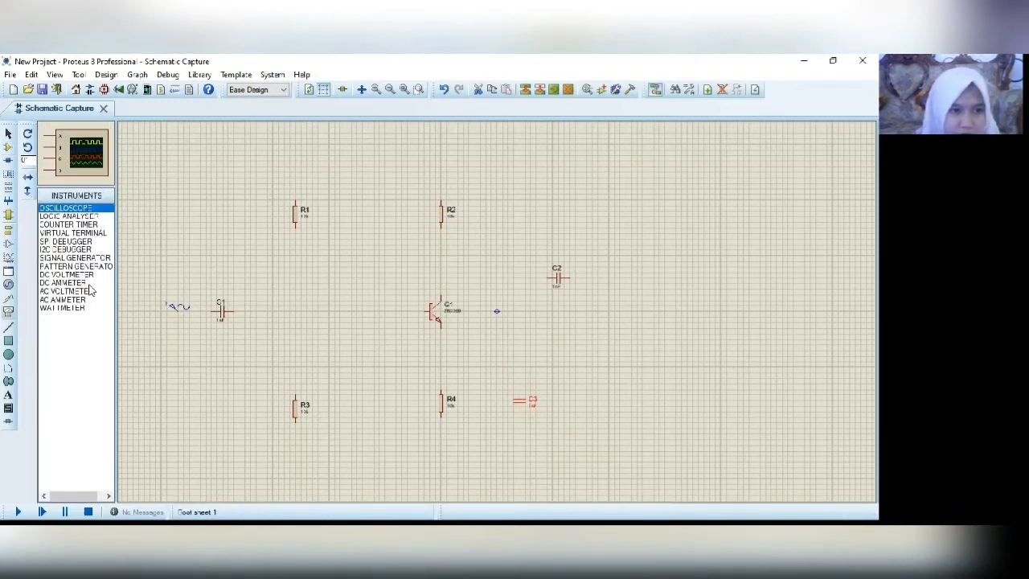
left_click(89, 284)
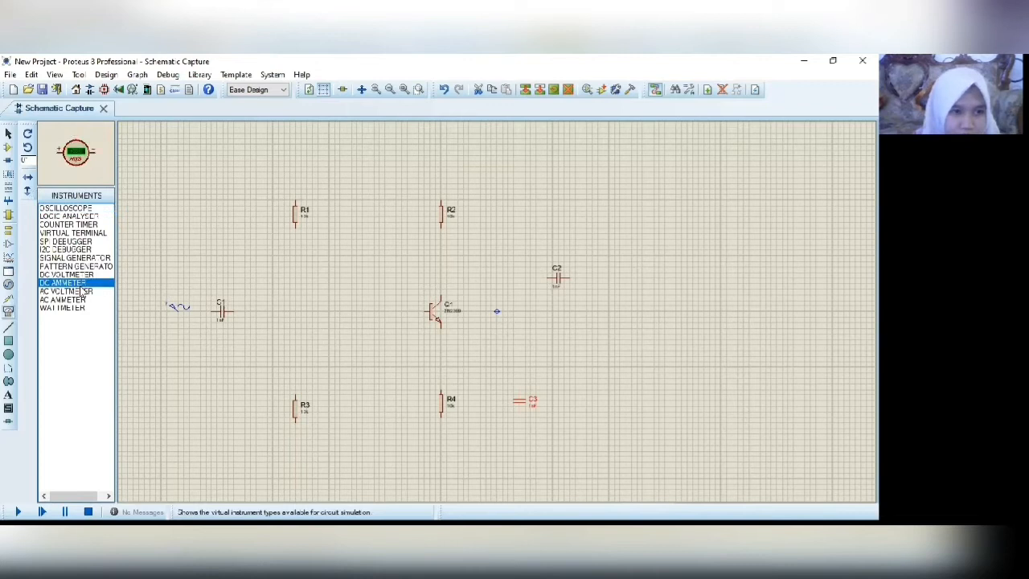
left_click(89, 275)
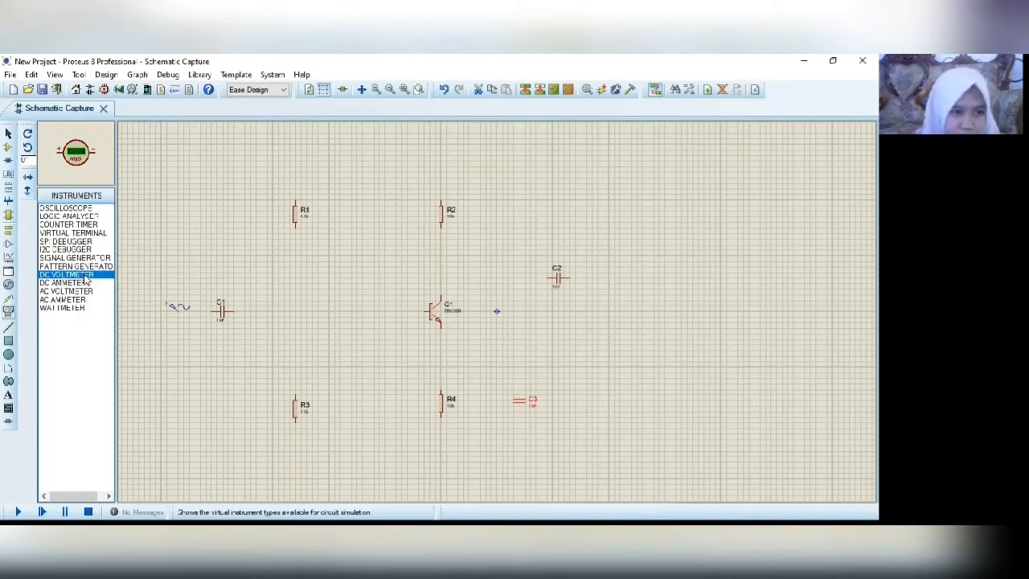
left_click(396, 344)
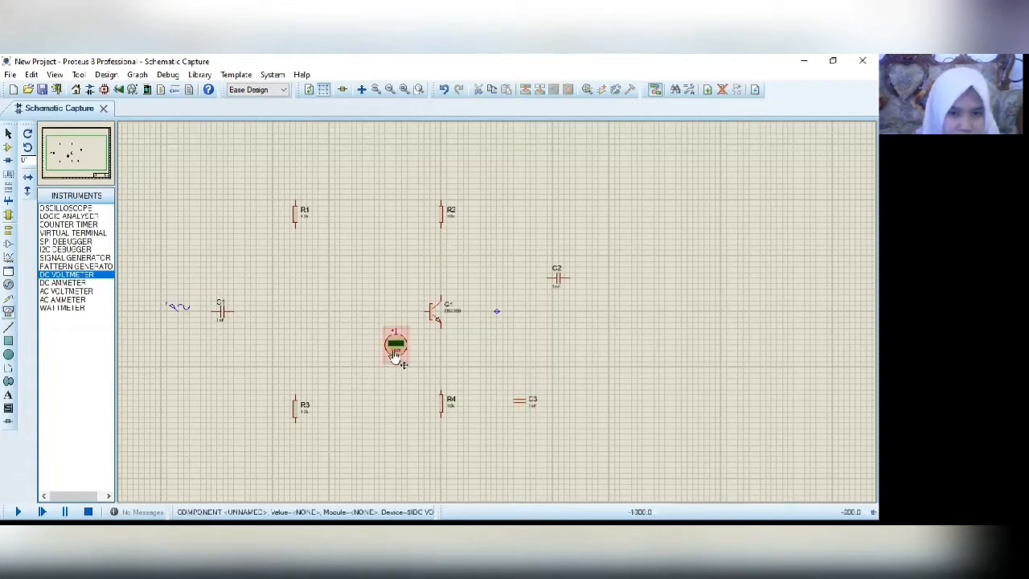
Step: Shift the DC voltmeter down slightly and place two more DC voltmeters, one right of the transistor and one to the lower right of C2
left_click_drag(394, 353, 394, 364)
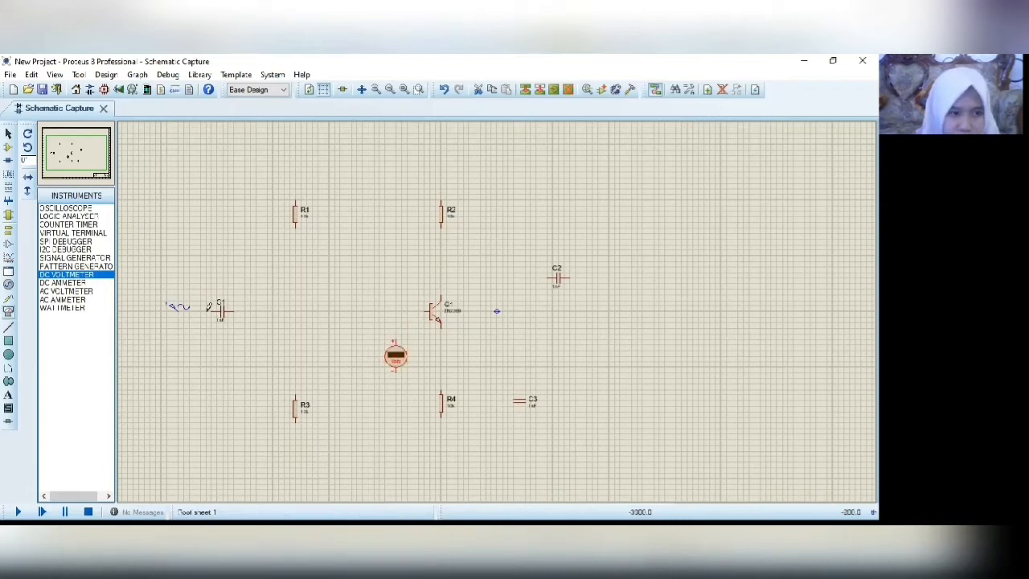
left_click(499, 309)
left_click(497, 312)
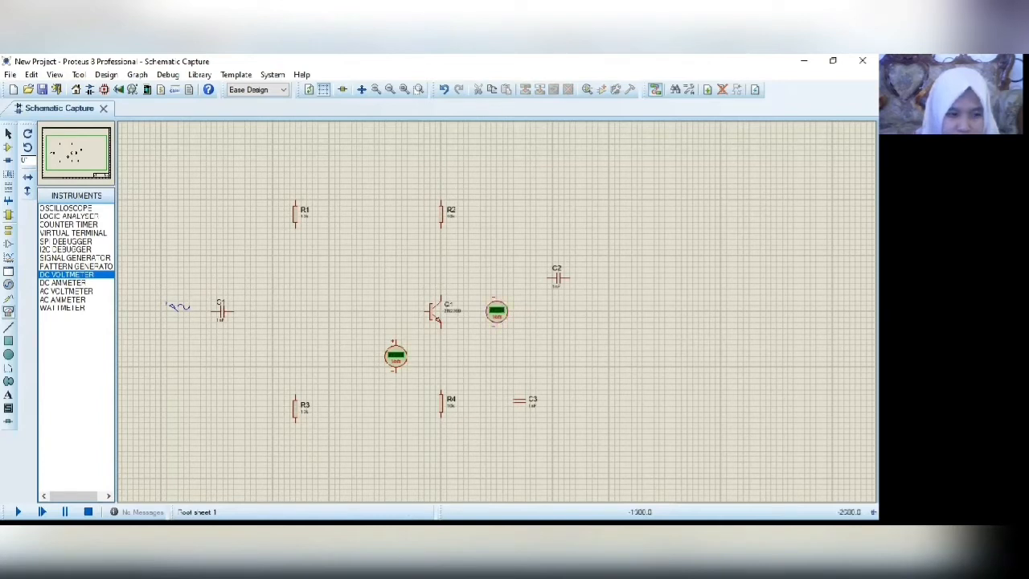
left_click(609, 295)
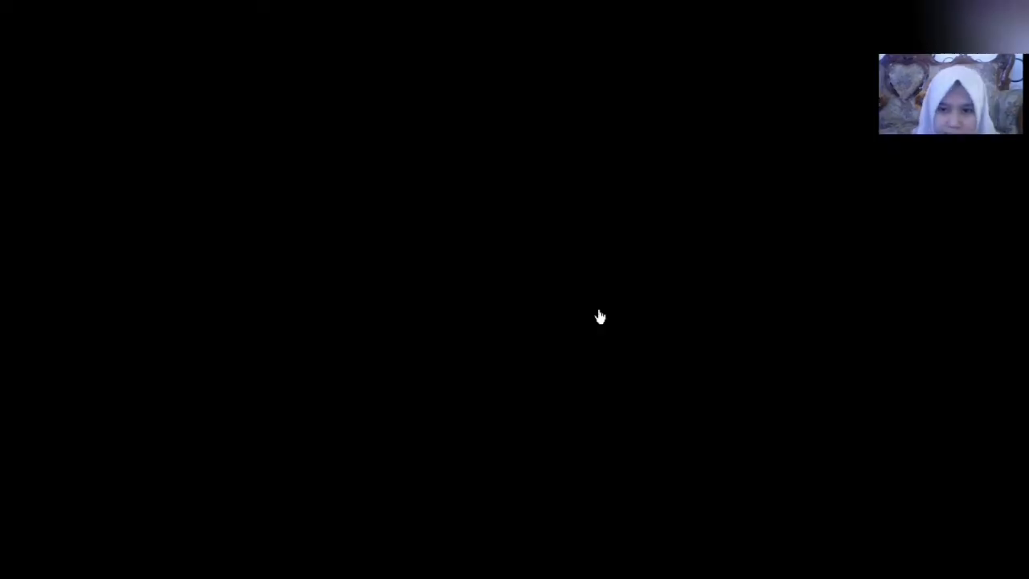
left_click(597, 314)
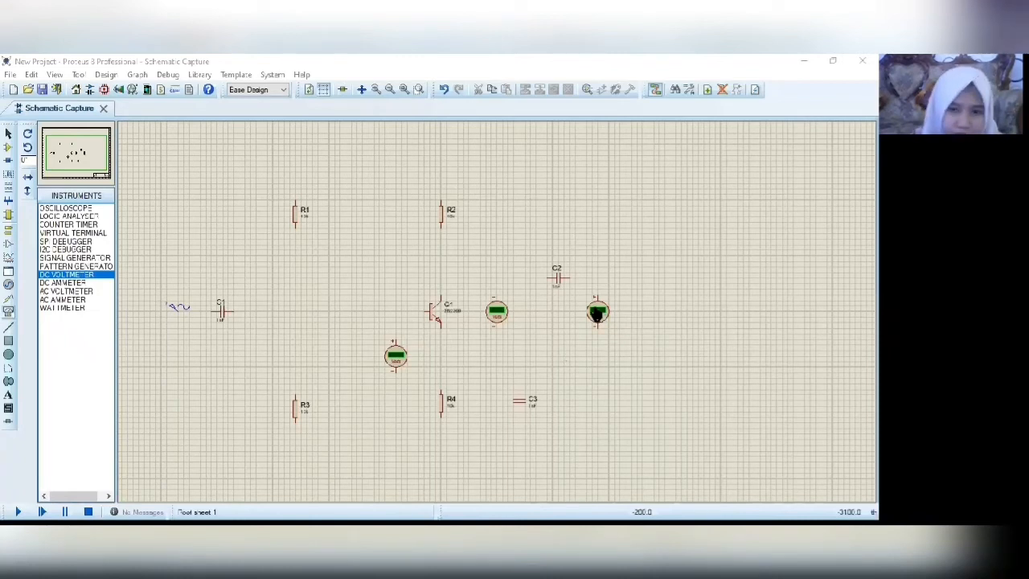
left_click_drag(597, 325, 599, 345)
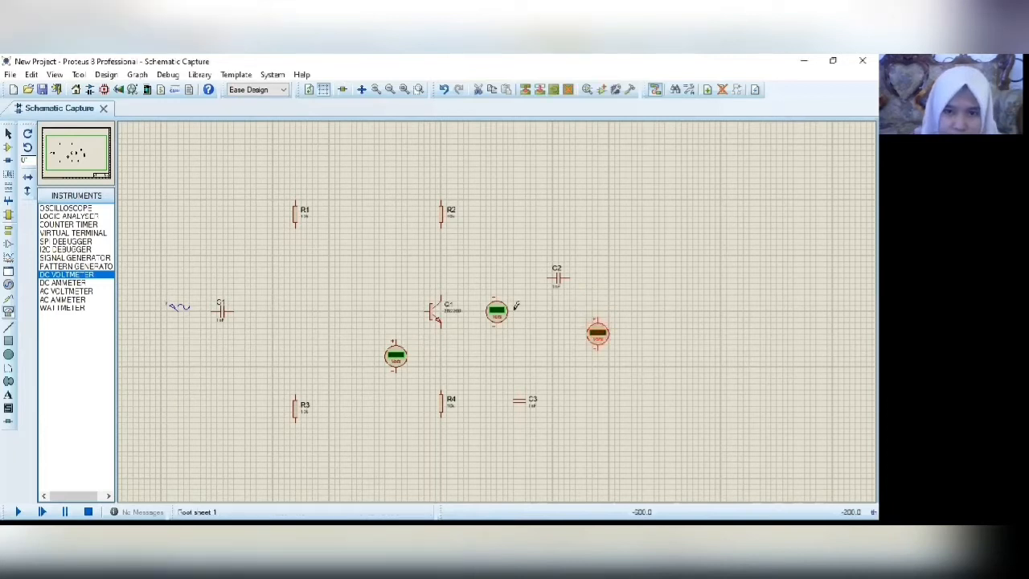
Step: Place a DC ammeter between R2 and the transistor and rotate it 90 degrees anti-clockwise
left_click(53, 283)
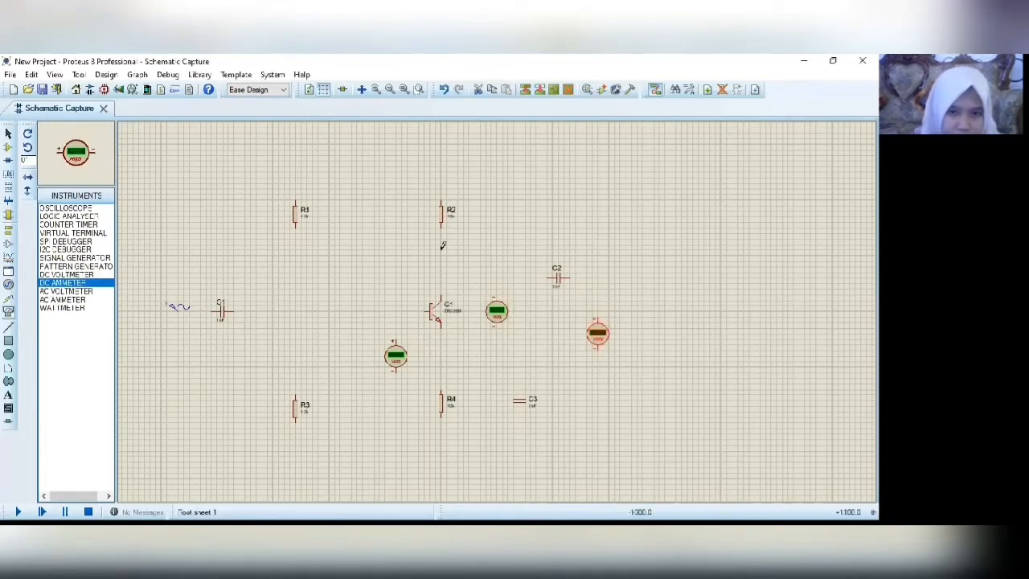
left_click(442, 246)
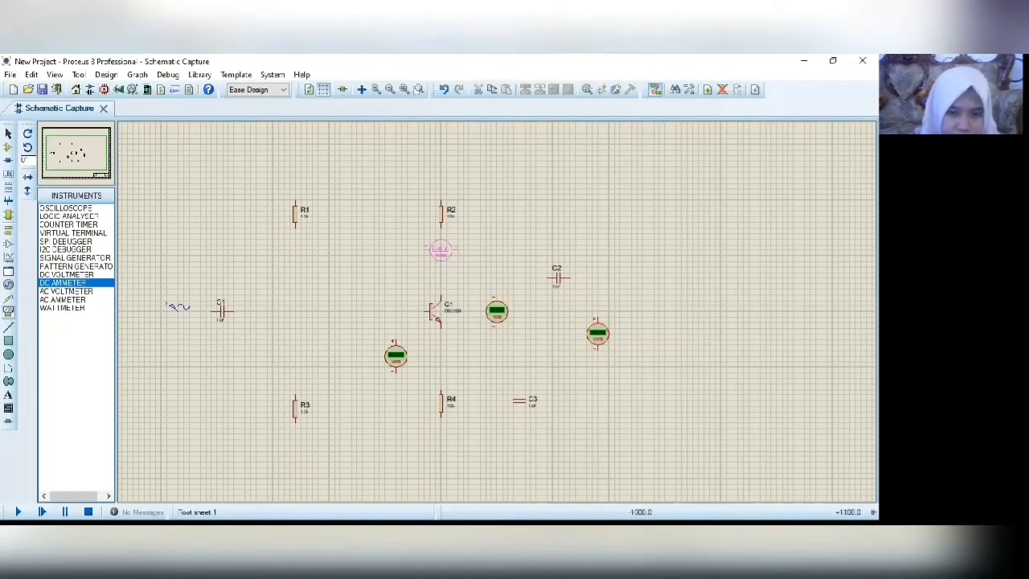
left_click(441, 256)
right_click(441, 259)
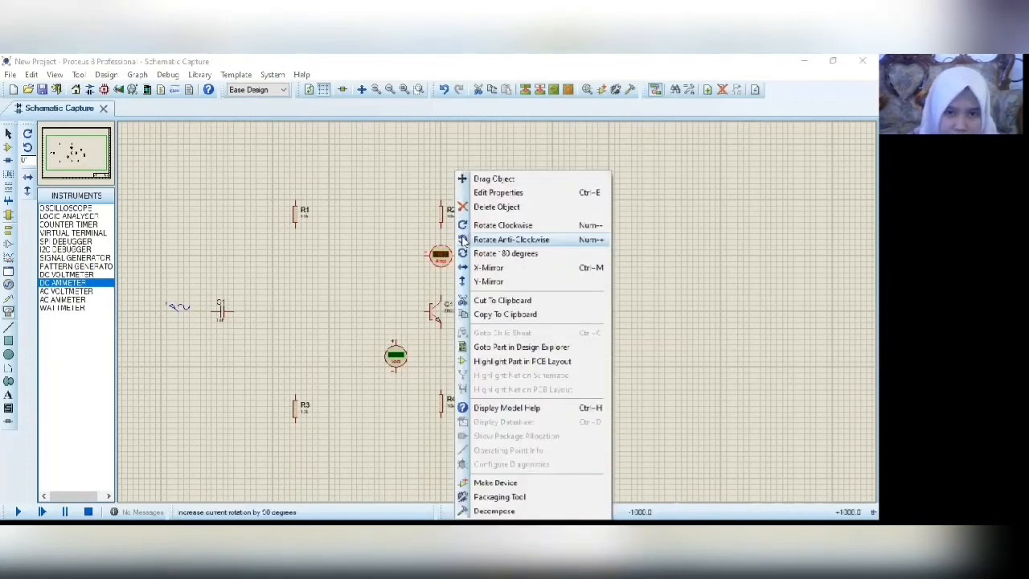
left_click(465, 240)
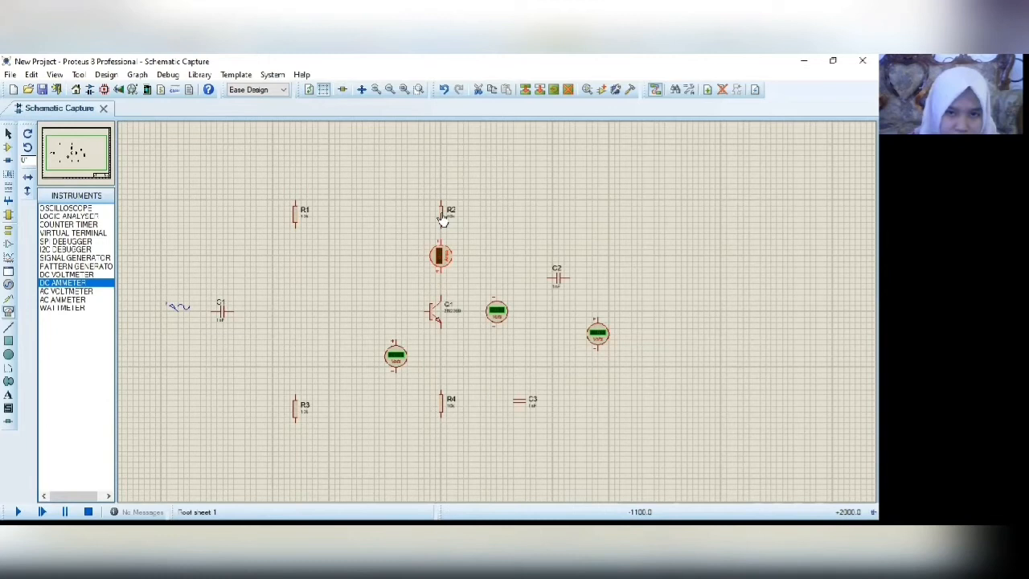
Step: Move R2 and R1 up slightly and place a second DC ammeter between C1 and the transistor base
left_click(441, 202)
left_click(294, 209)
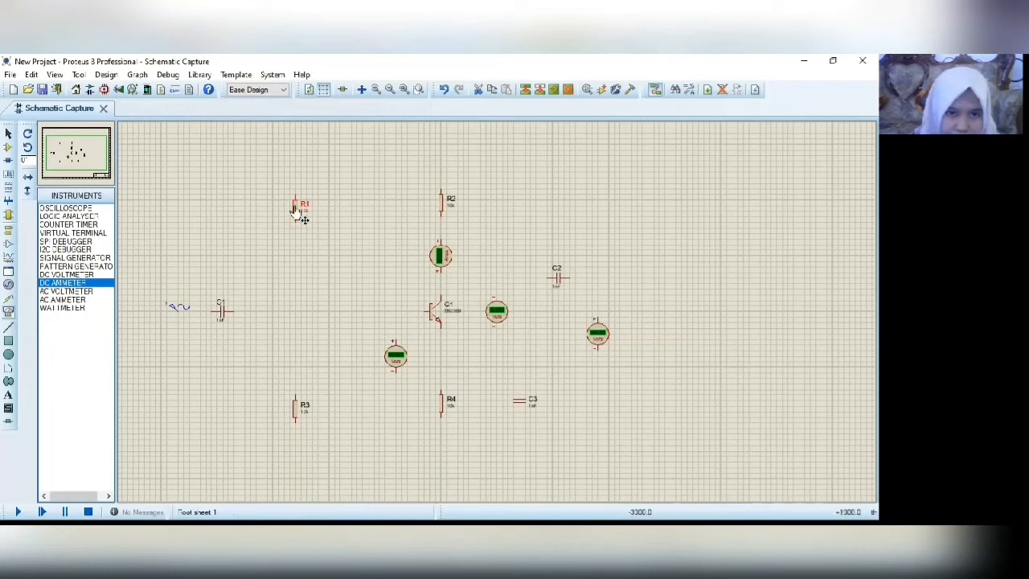
left_click_drag(294, 209, 294, 203)
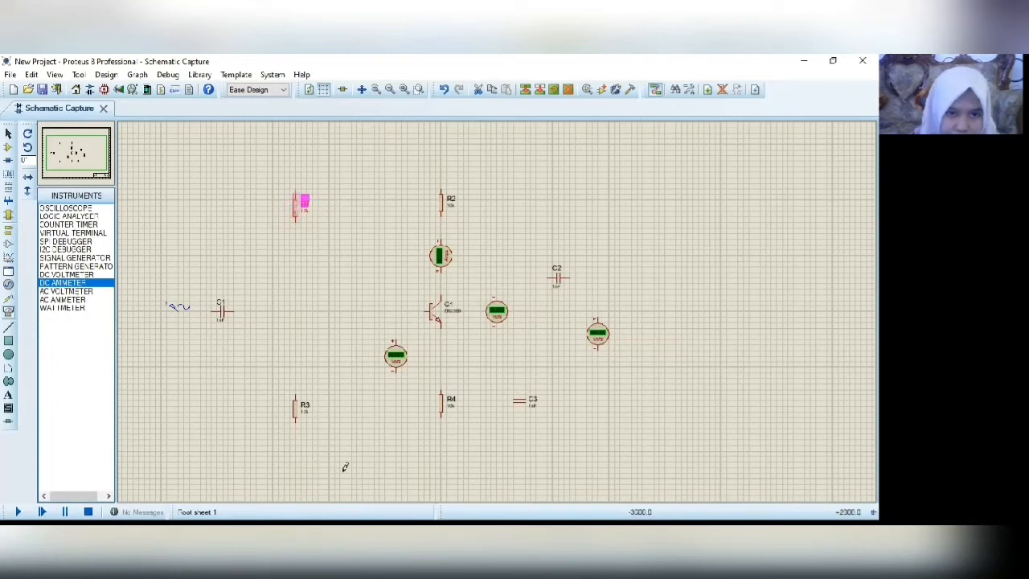
left_click(278, 305)
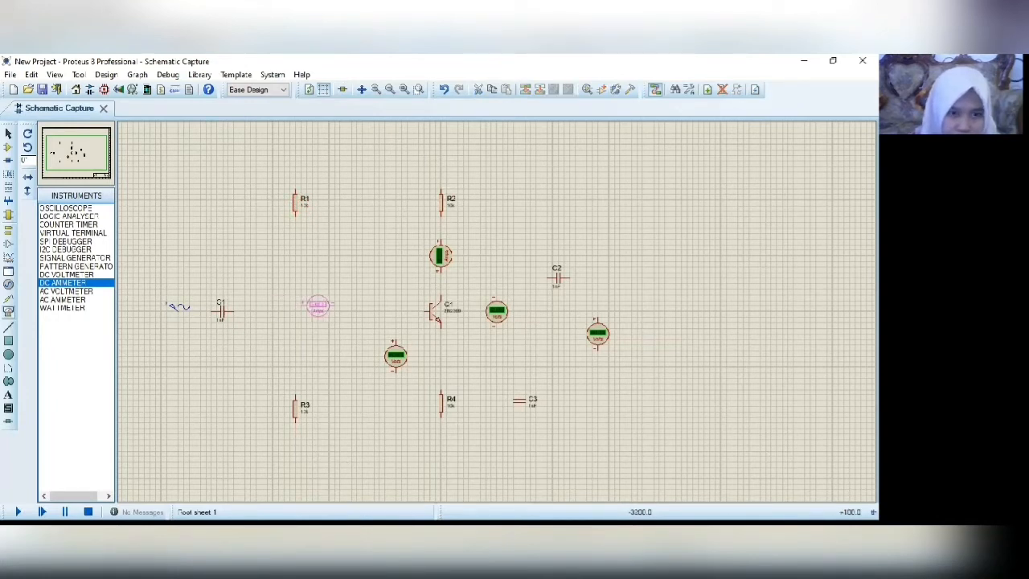
left_click(329, 314)
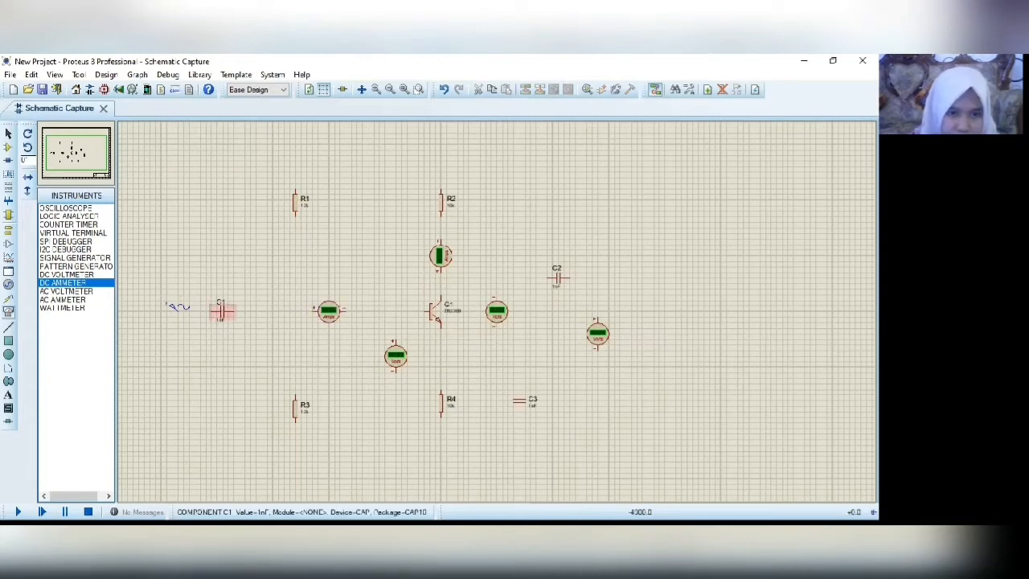
Step: Move C1 and the sine generator closer to the base ammeter and wire the generator to C1
left_click(227, 320)
left_click_drag(227, 320, 253, 321)
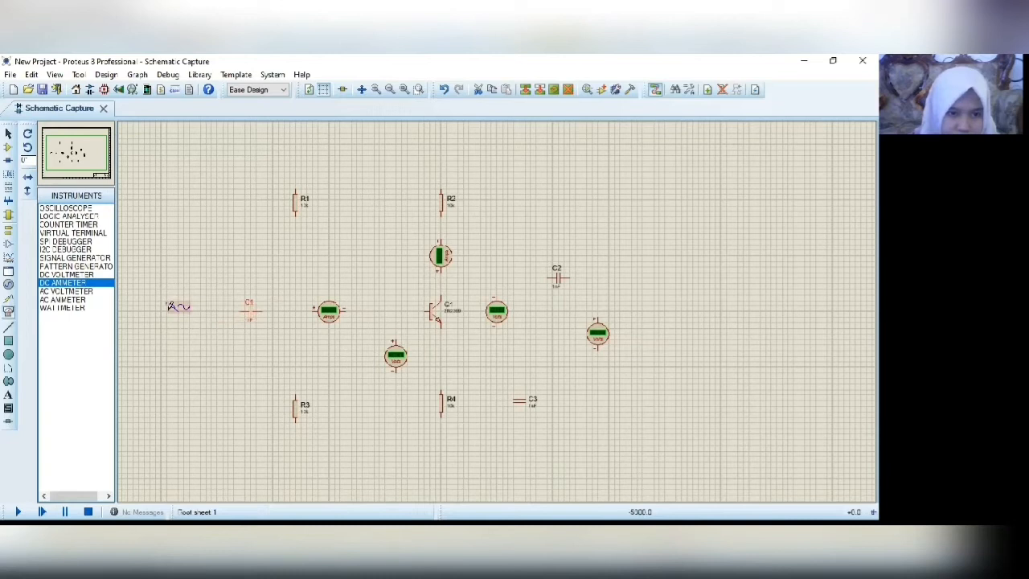
left_click(180, 307)
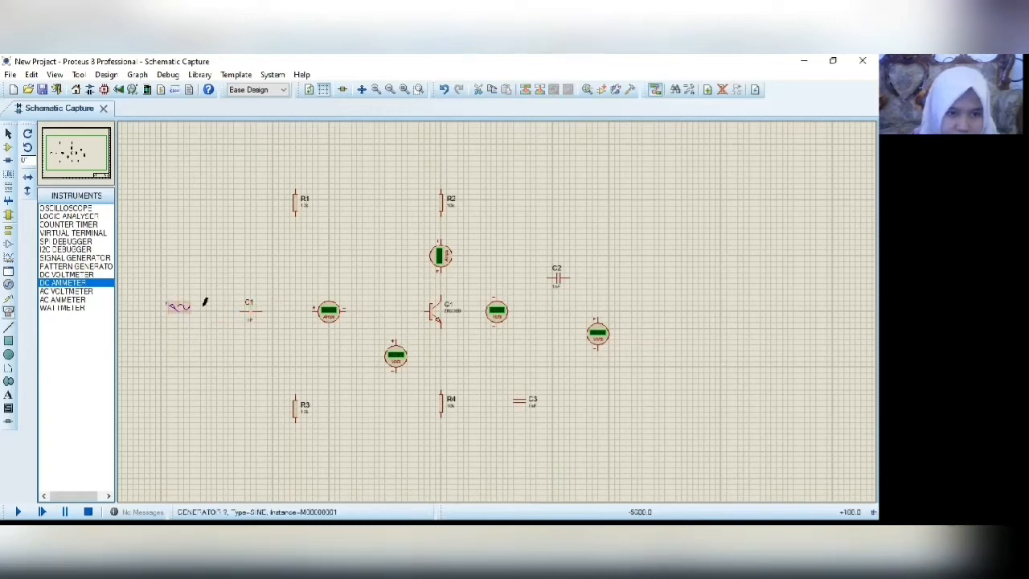
left_click_drag(180, 307, 217, 307)
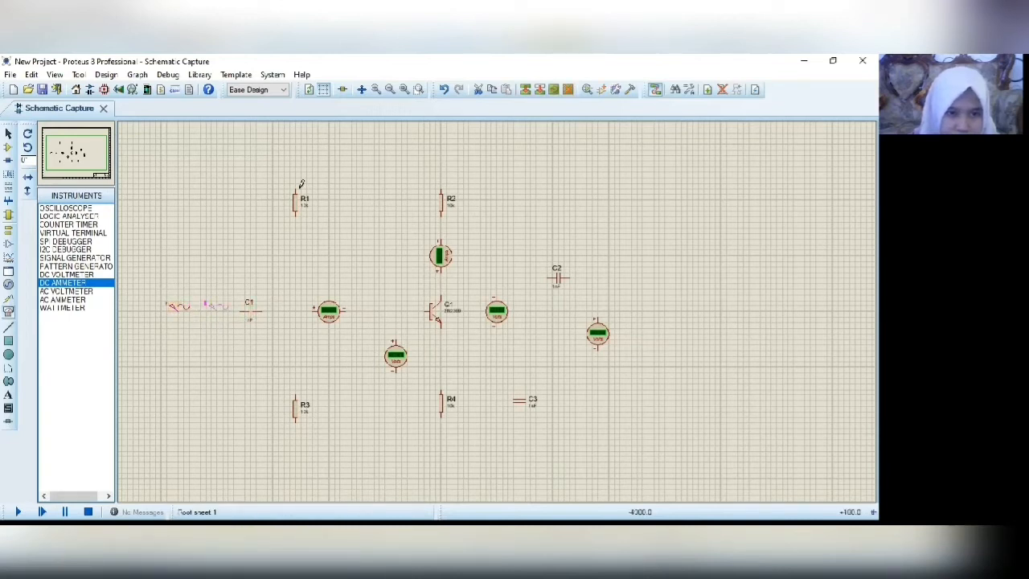
left_click(217, 310)
left_click(239, 312)
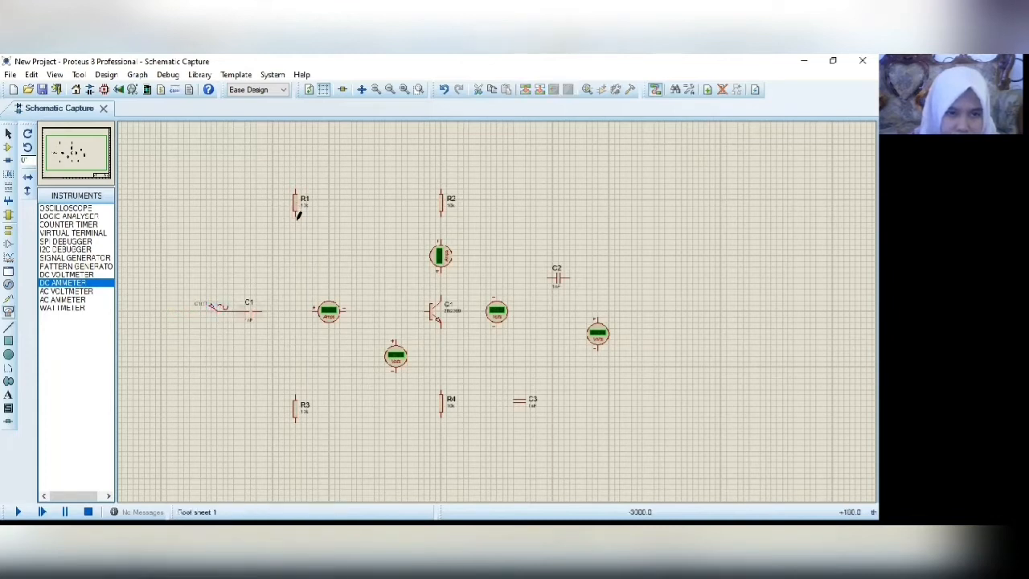
Step: Wire R1 to R3, and wire R2 through the vertical ammeter and the transistor's collector and emitter to R4
left_click(294, 396)
left_click(294, 215)
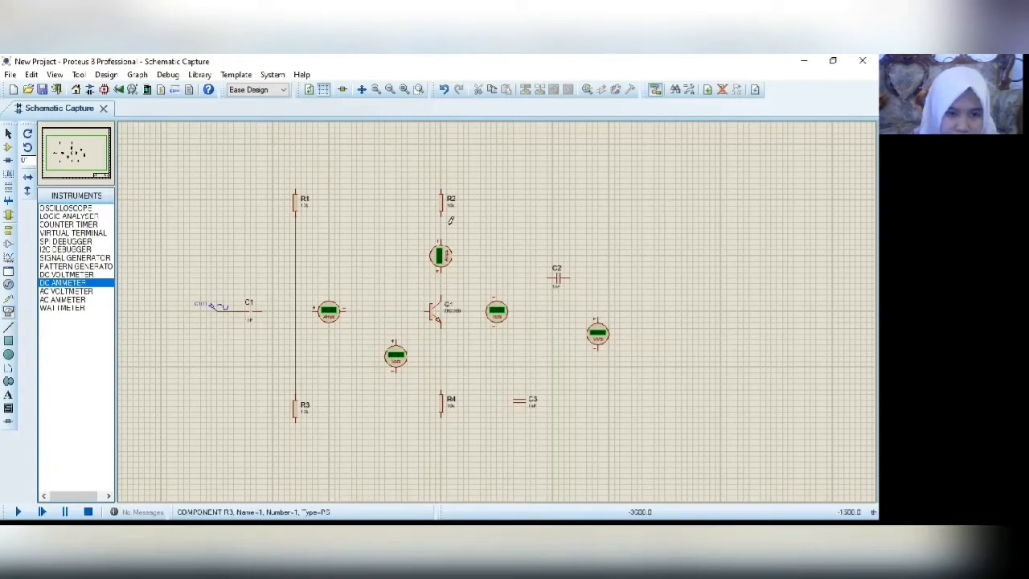
left_click(441, 242)
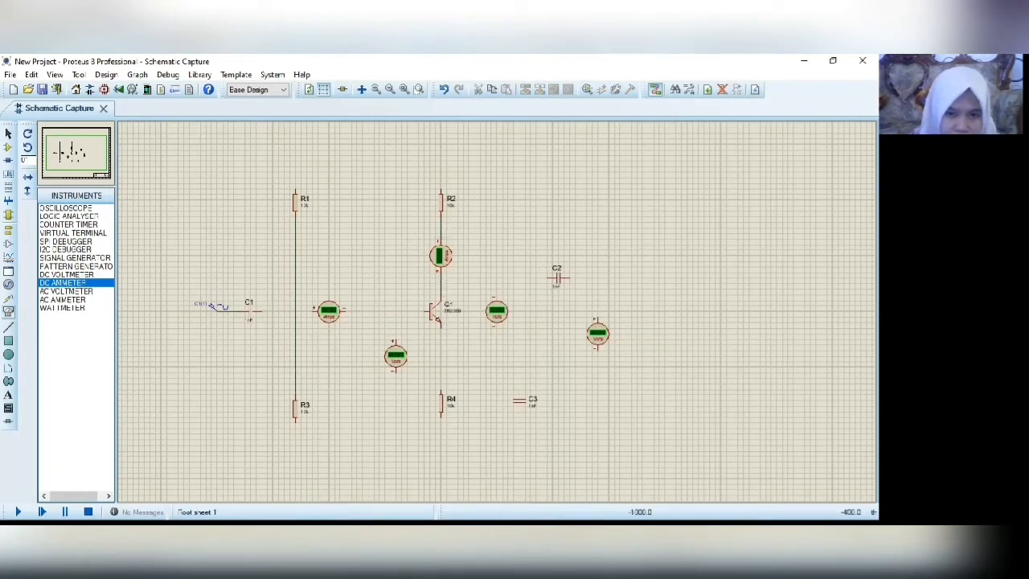
left_click(442, 387)
Step: Wire the collector node through C2 to the rightmost voltmeter, and run its other terminal down to a point beneath C3
left_click(443, 278)
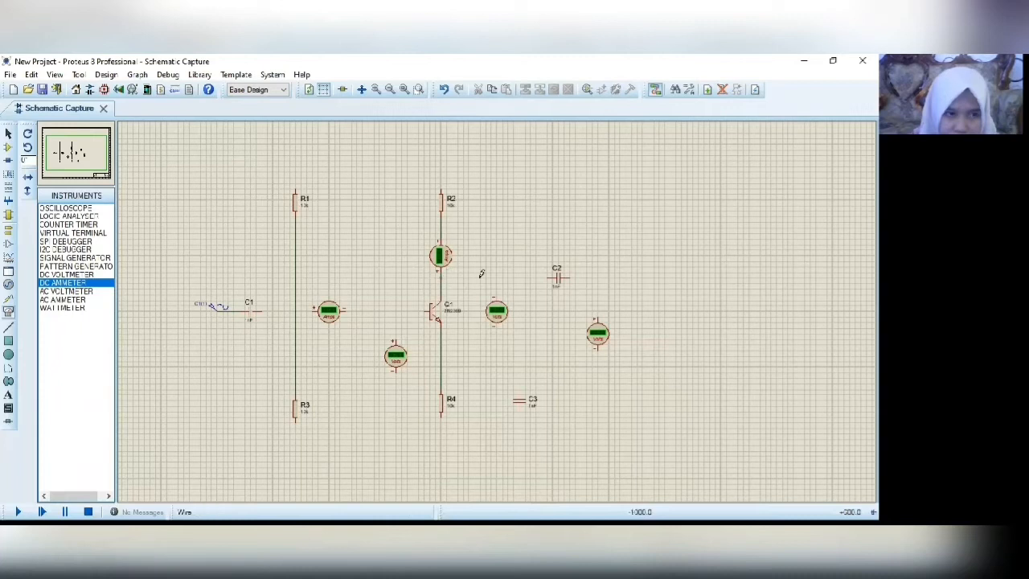
left_click(551, 278)
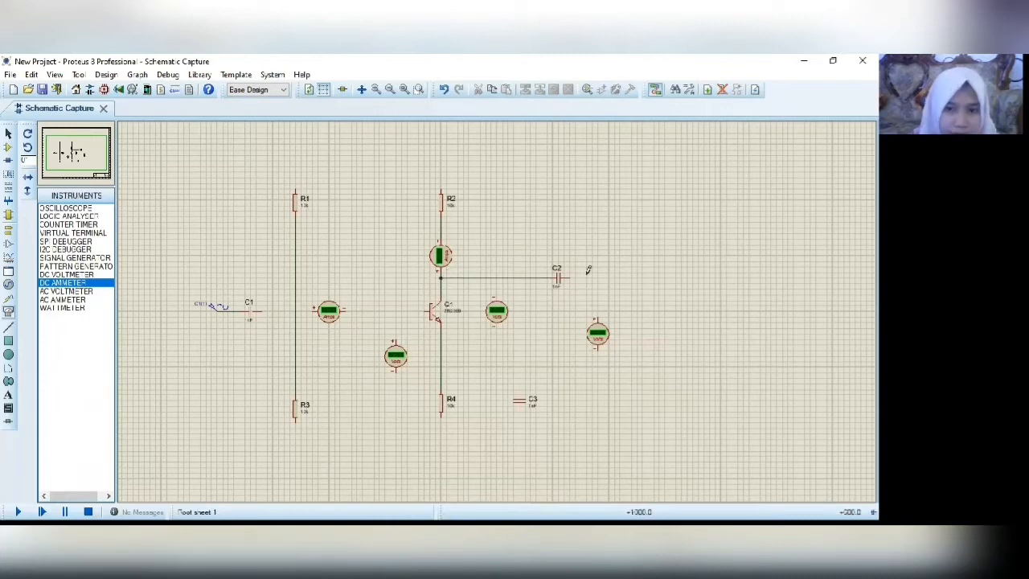
left_click(579, 276)
left_click(597, 319)
left_click(599, 348)
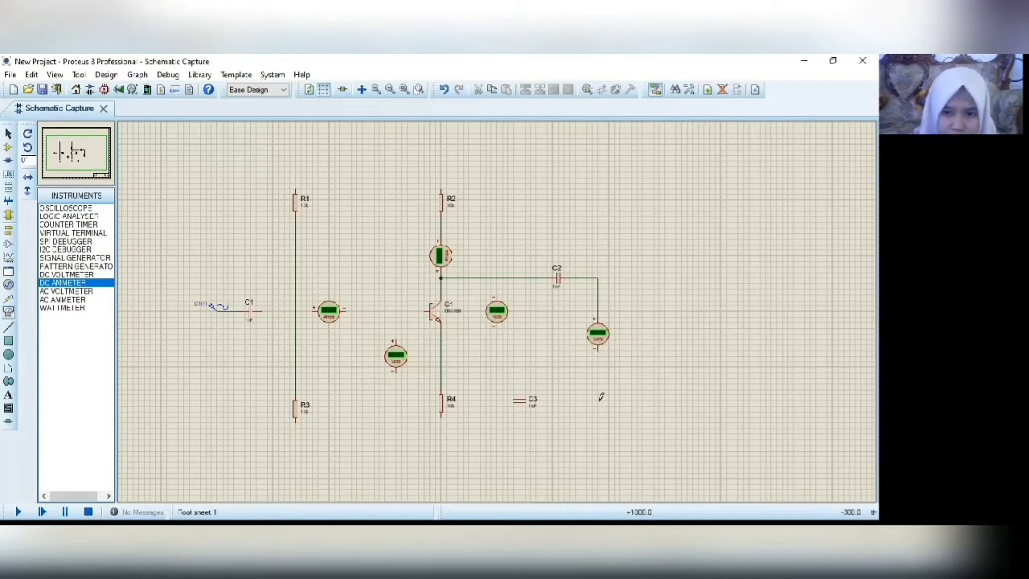
left_click(522, 452)
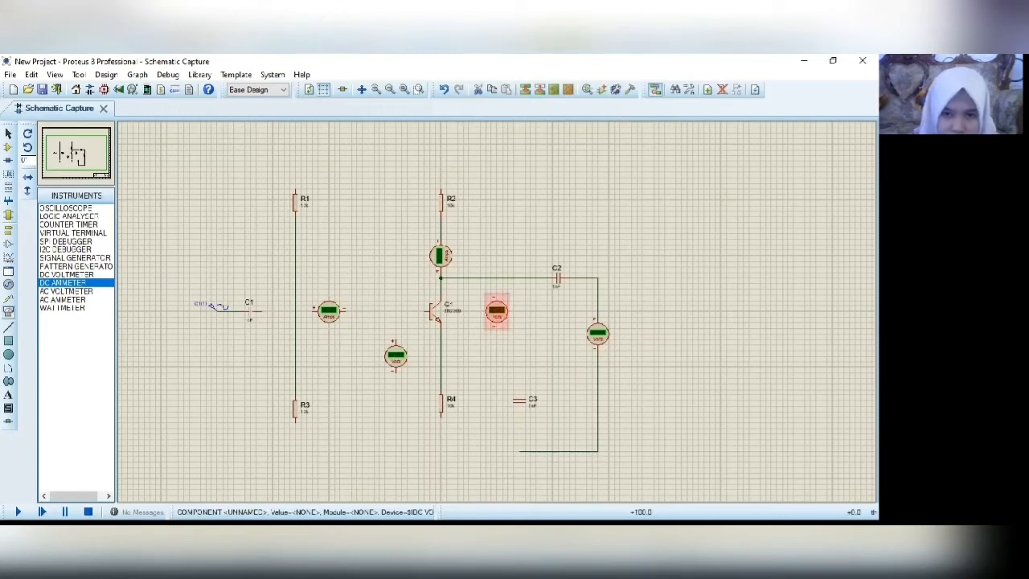
Step: Align the middle voltmeter above C3 and connect it to the collector line, and extend the bottom wire to R4 and R3
left_click_drag(498, 313, 521, 320)
left_click(524, 344)
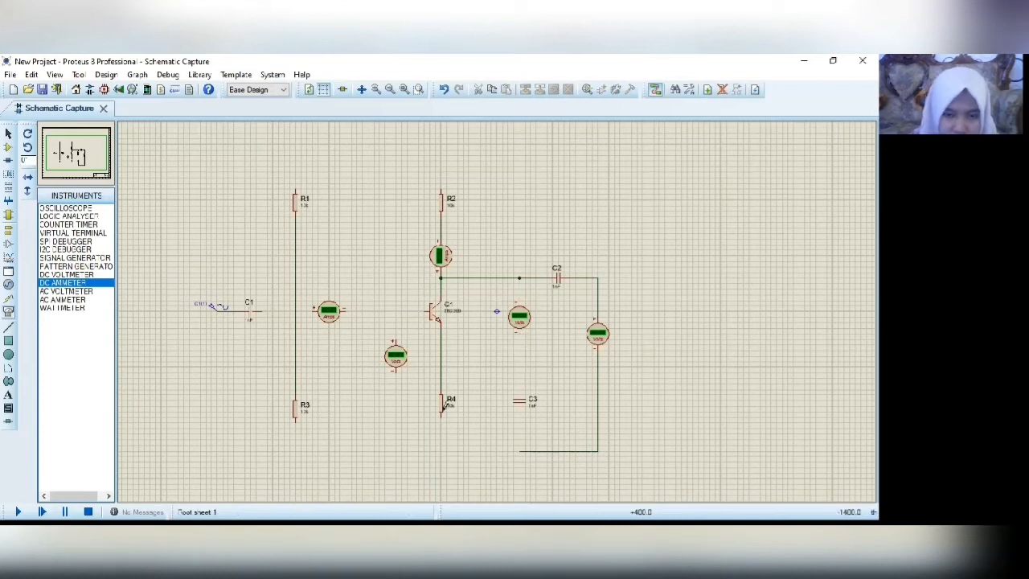
left_click(519, 450)
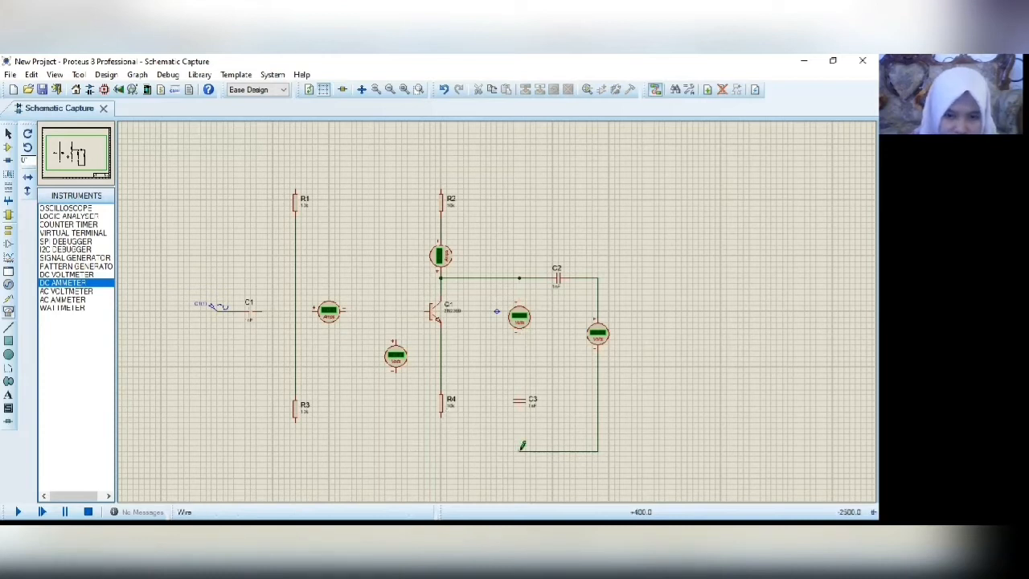
left_click(442, 413)
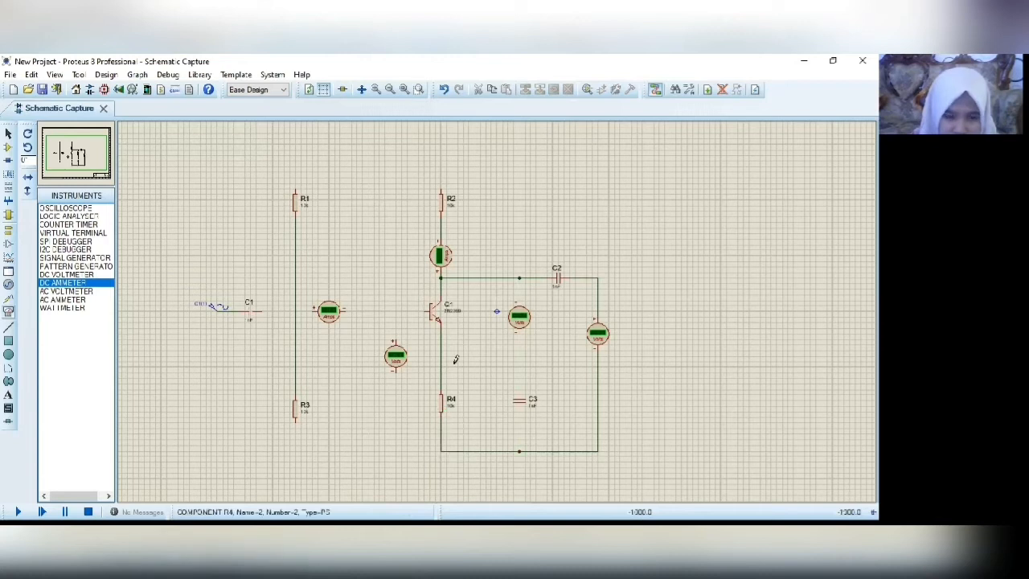
left_click(443, 446)
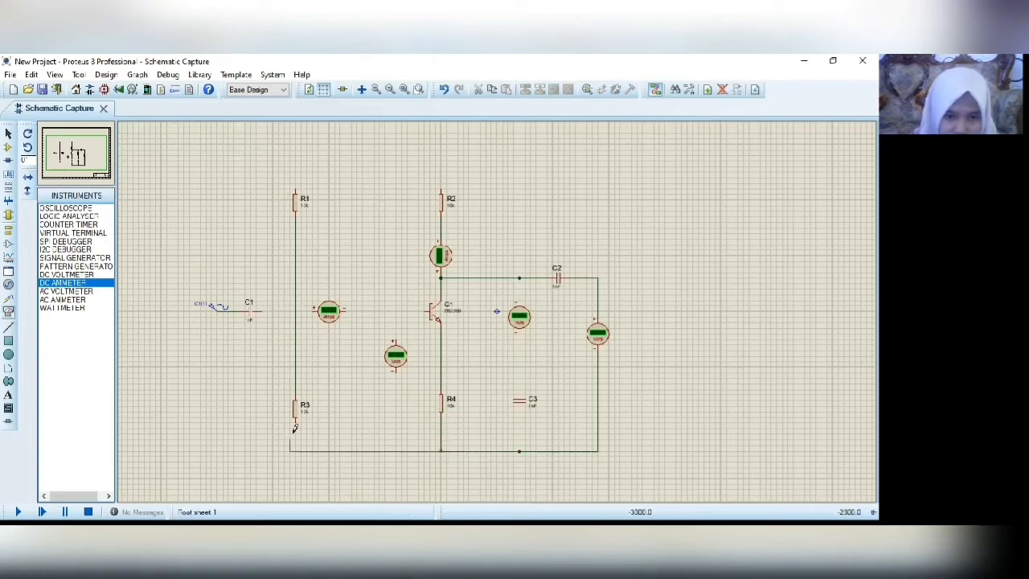
left_click(295, 422)
Step: Wire C1 and the base ammeter between the R1–R3 line and the transistor base, and join the tops of R1 and R2
left_click(262, 311)
left_click(297, 186)
left_click(297, 186)
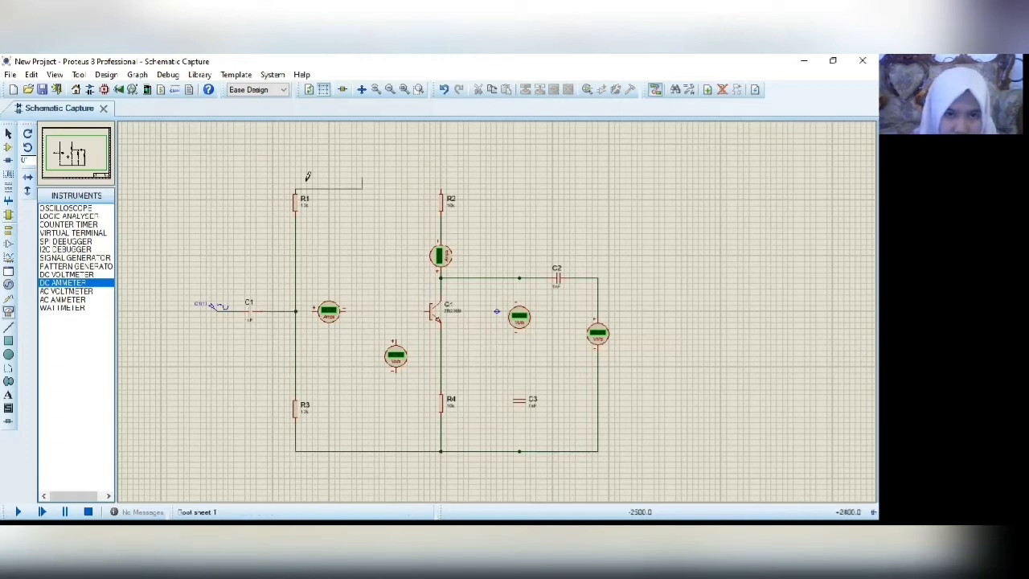
left_click(441, 184)
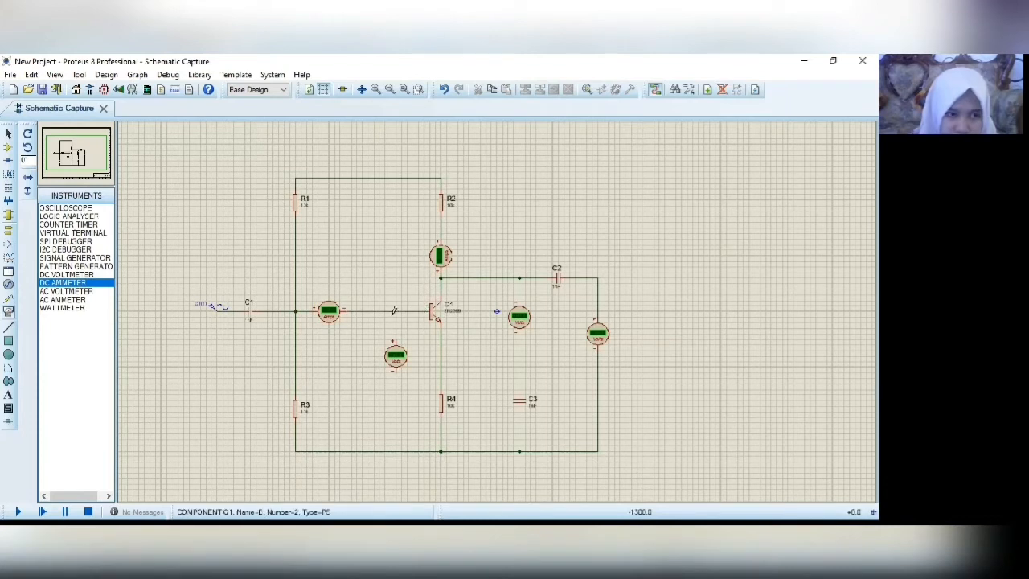
Step: Wire the lower voltmeter between the transistor's base and emitter lines, and connect the emitter line to the node above C3
left_click(395, 370)
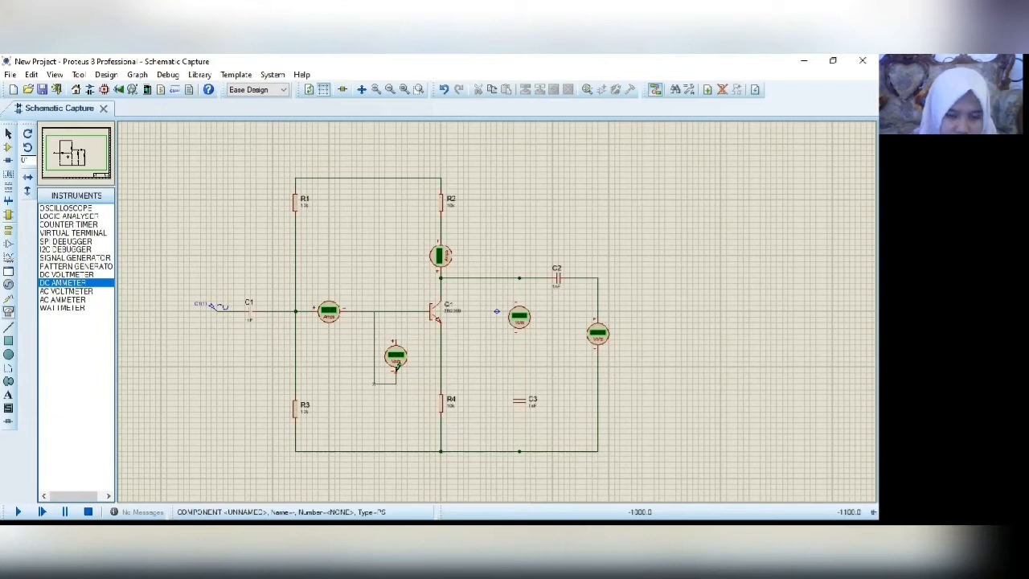
left_click(396, 339)
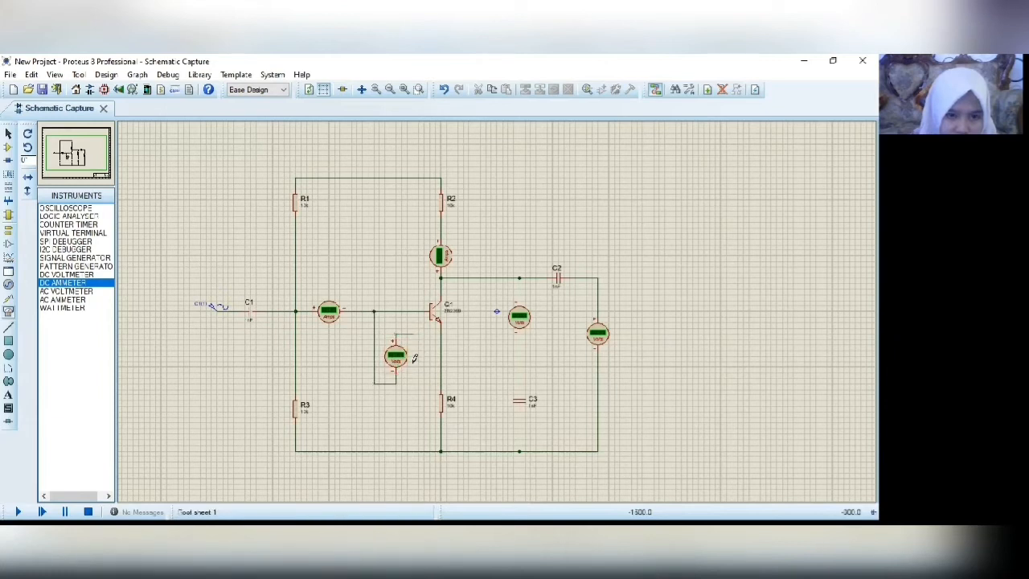
left_click(442, 363)
double_click(518, 365)
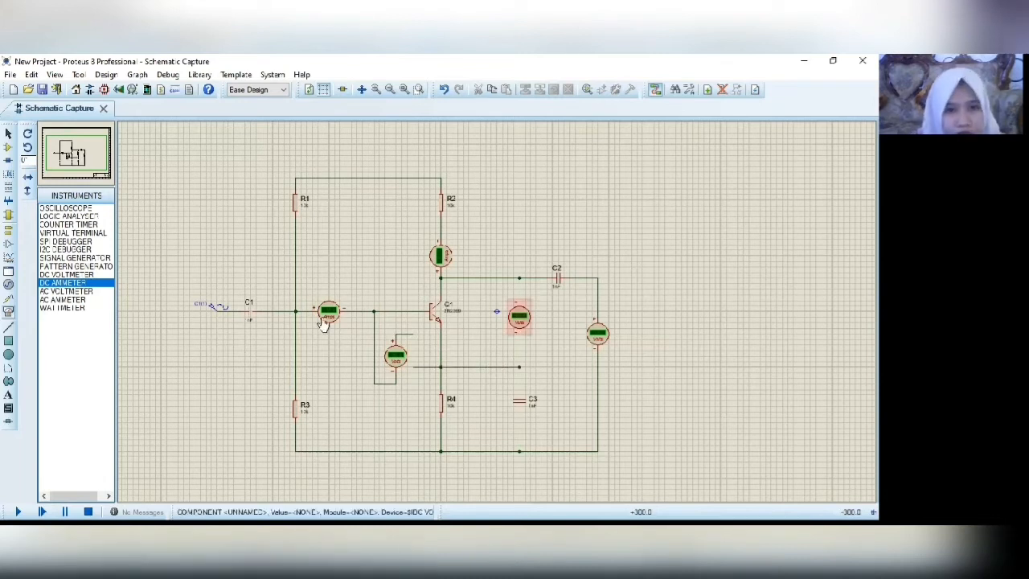
Step: Place a DC generator above the top wire joining R1 and R2 and connect it to that wire
left_click(10, 301)
left_click(8, 283)
left_click(46, 209)
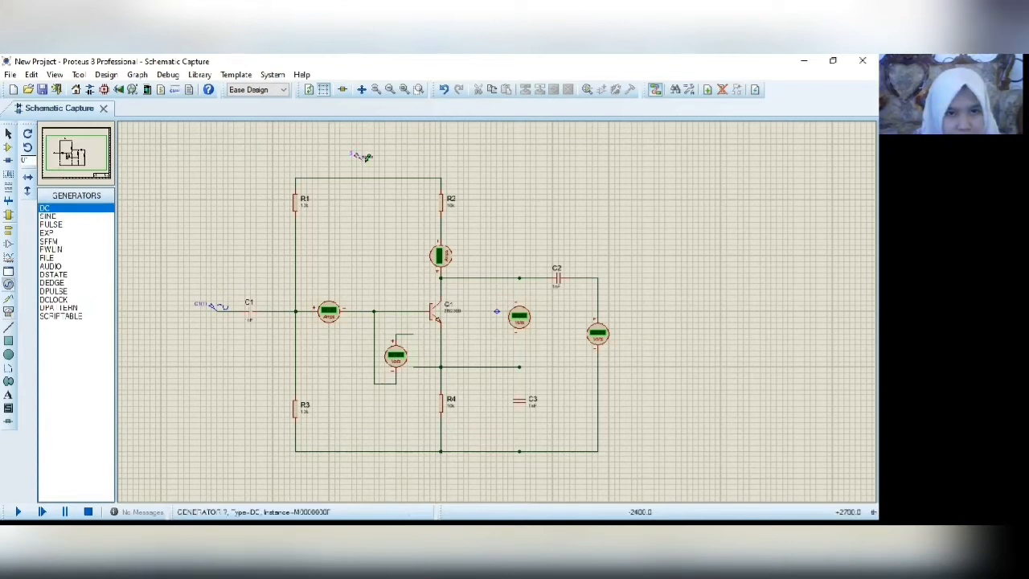
left_click(365, 173)
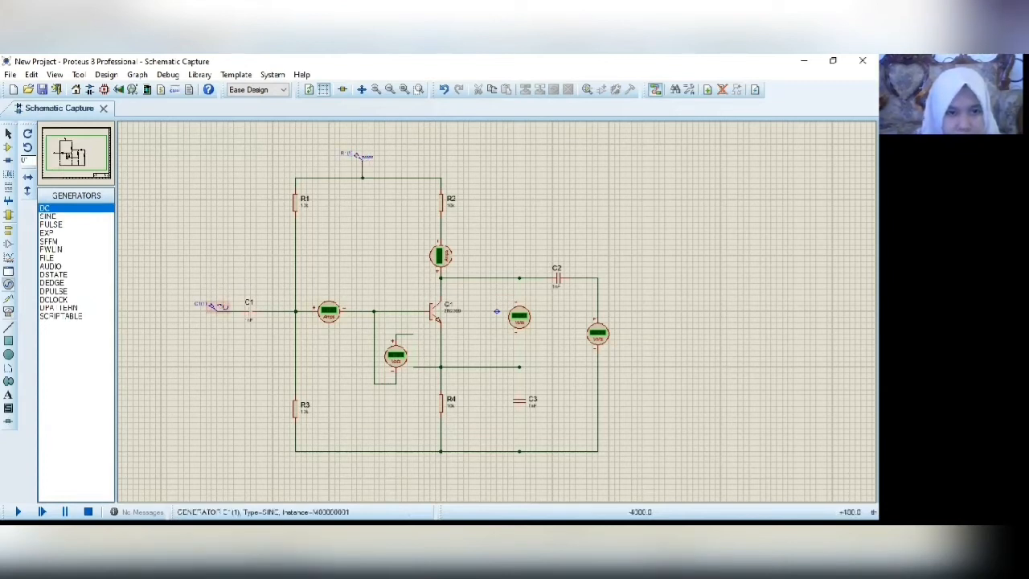
Step: Set the sine generator feeding C1 to an amplitude of 40 and a frequency of 1kHz
double_click(222, 312)
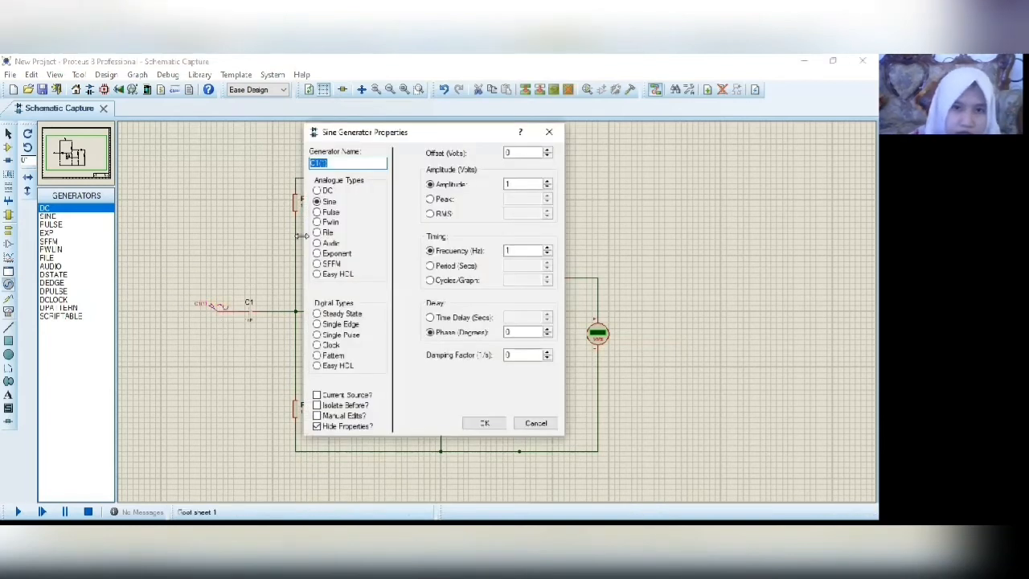
double_click(517, 183)
type("40")
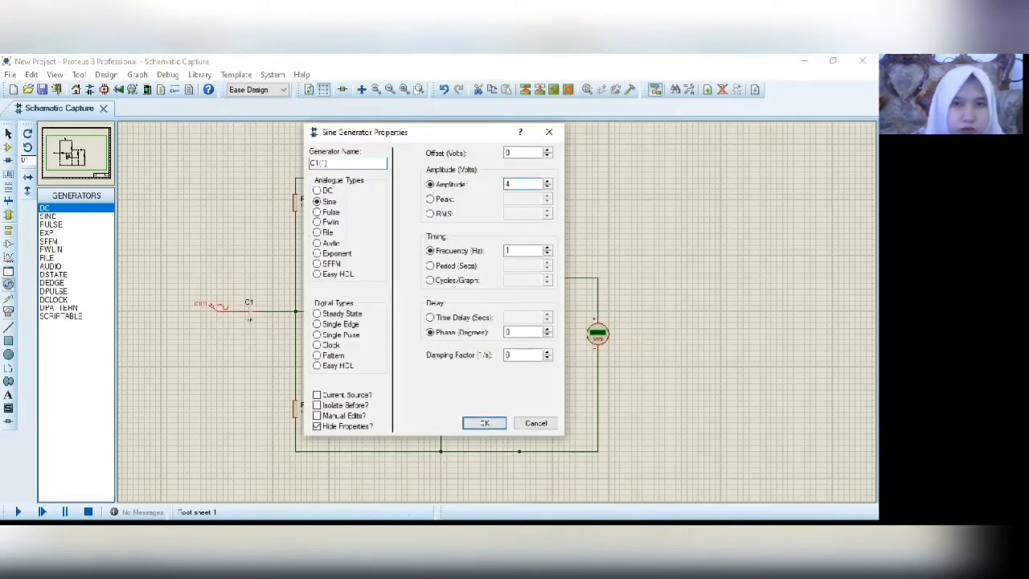
left_click(520, 251)
type("k")
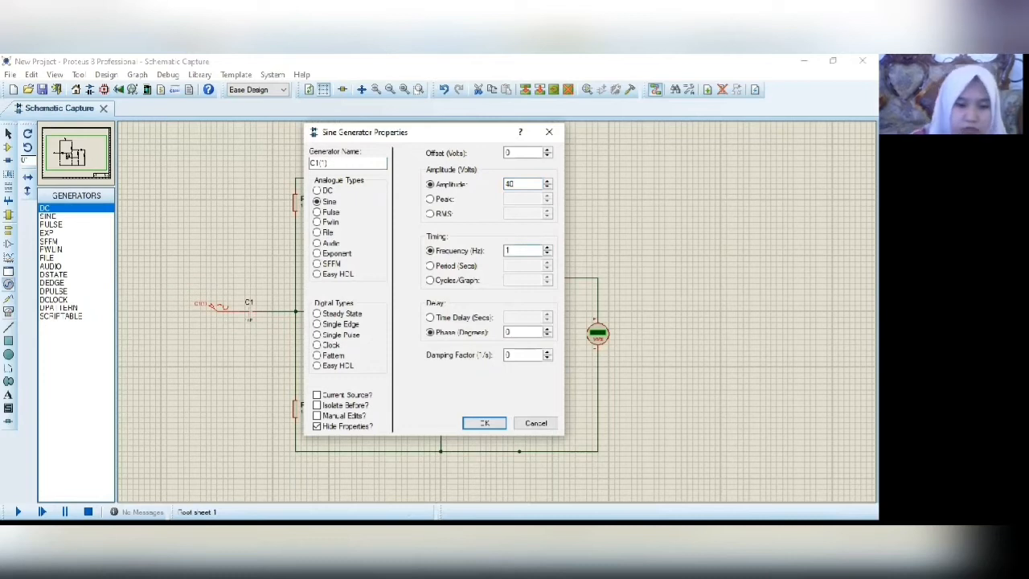
type("Hz")
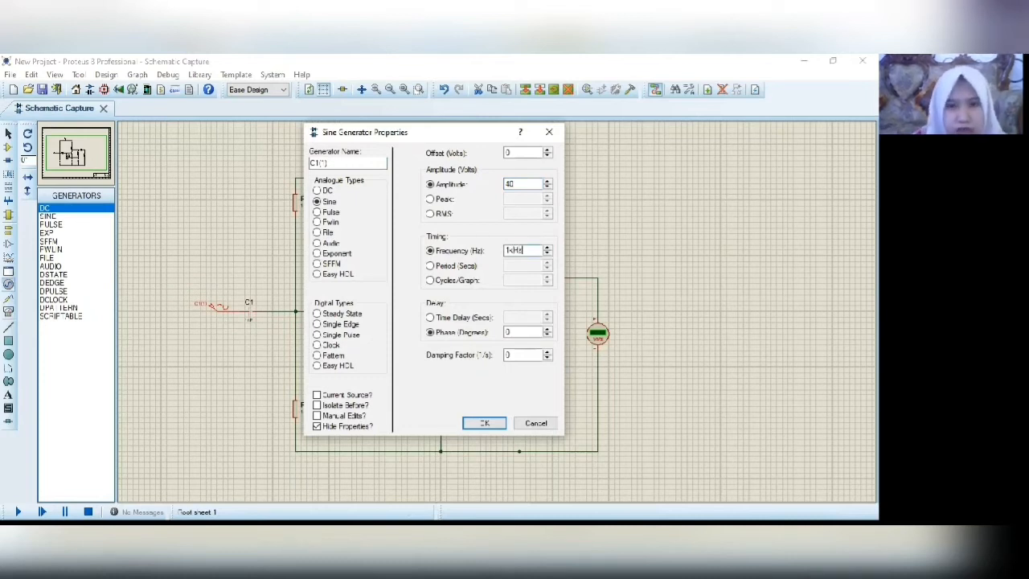
key("Return")
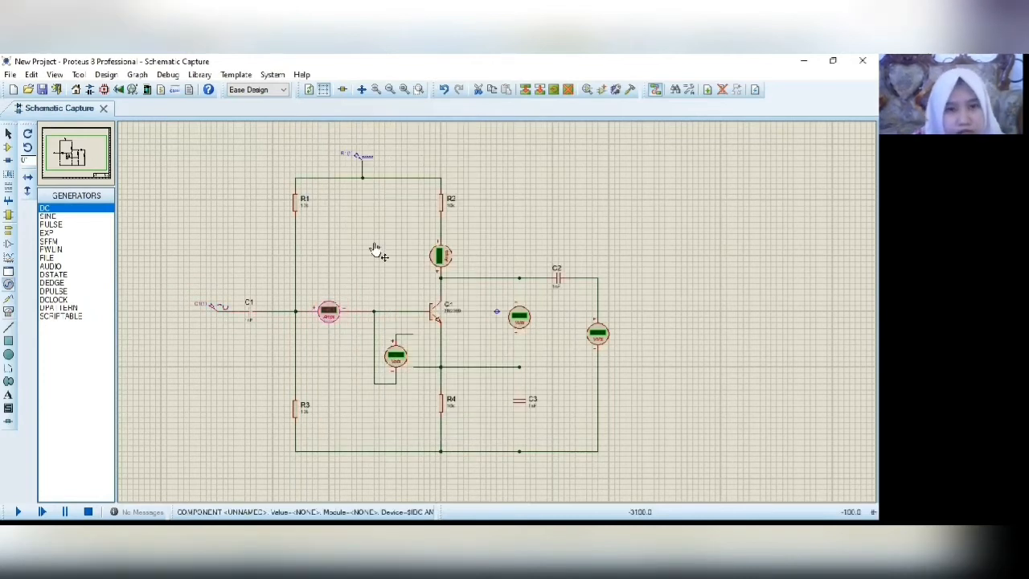
Step: Set the display range of the base and collector ammeters to Microamps, and shift the collector ammeter slightly closer to R2
double_click(375, 250)
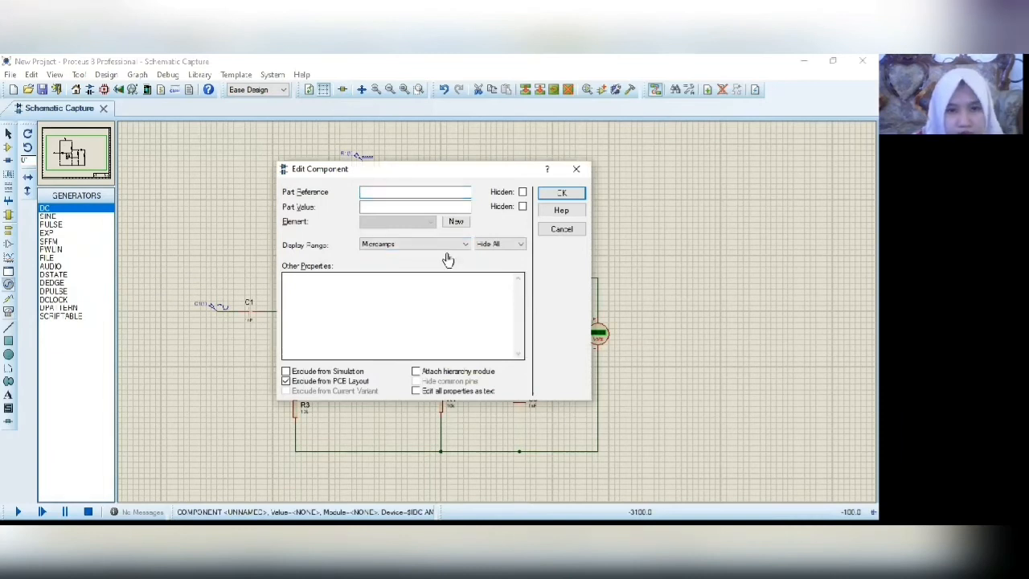
key("Escape")
left_click_drag(448, 254, 449, 241)
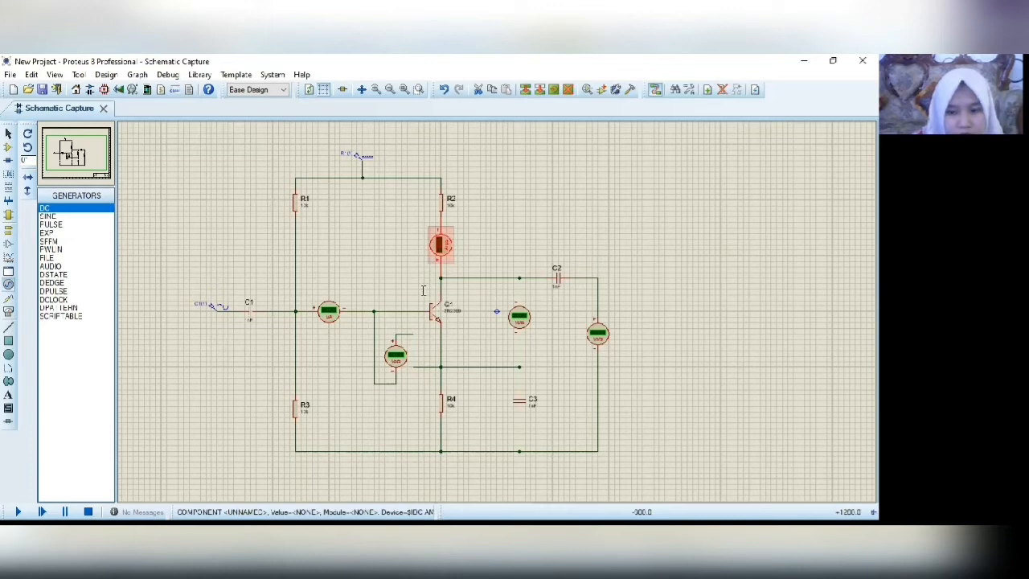
key("ctrl+e")
key("Escape")
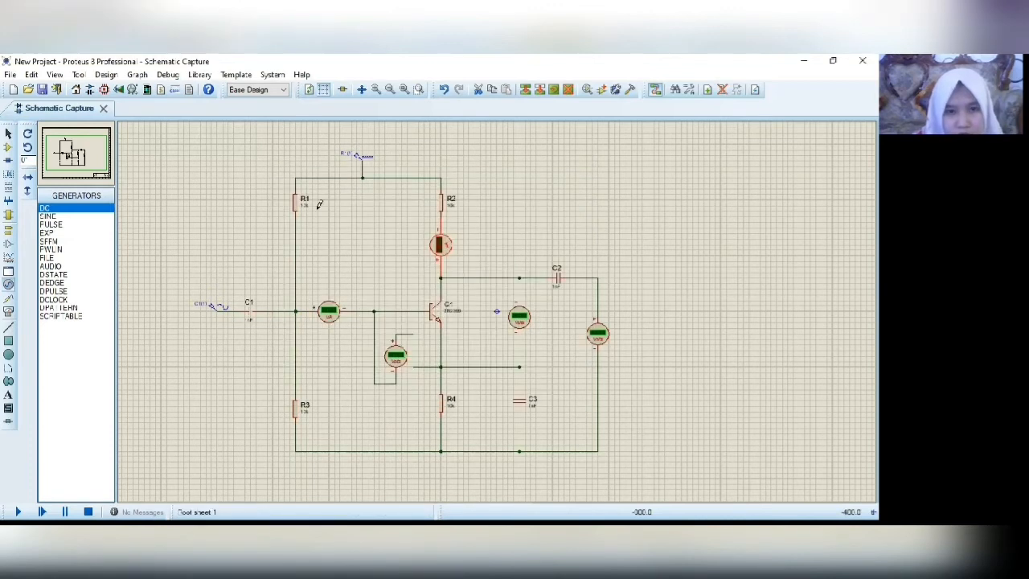
Step: Set the values of resistors R2 and R4 to 1k
double_click(451, 206)
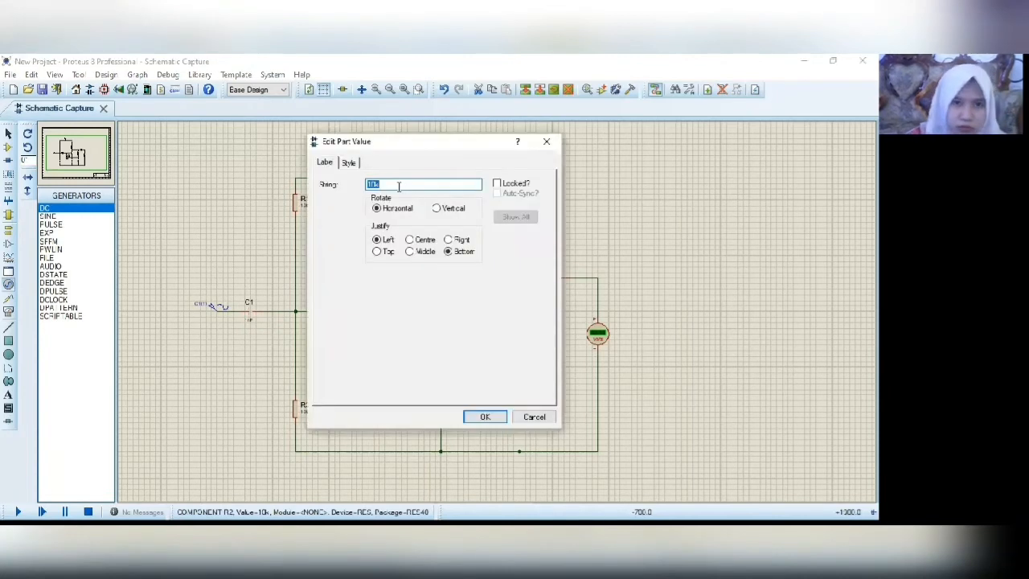
type("1k")
key("Return")
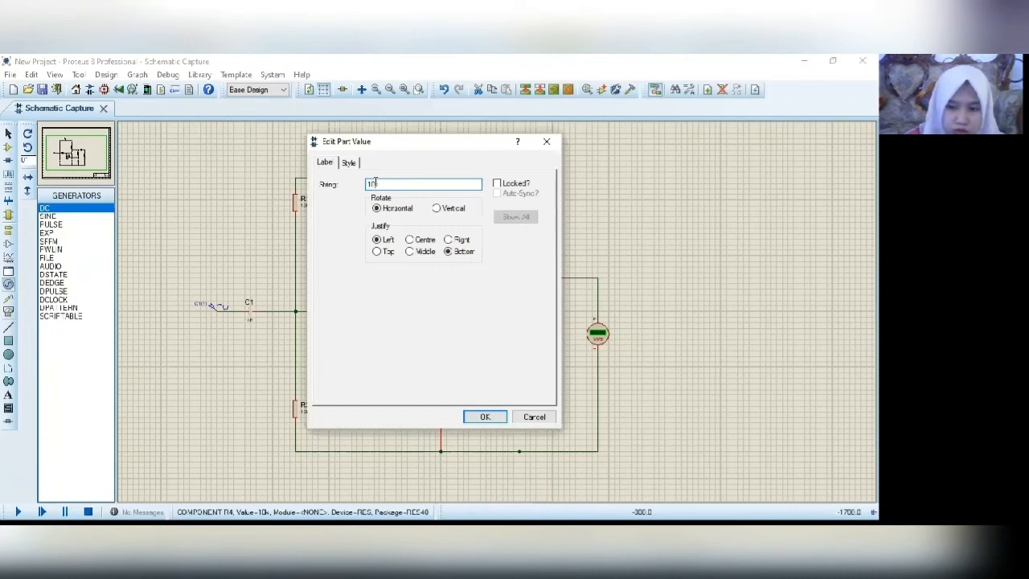
type("1k")
key("Return")
Step: Set the value of capacitor C2 to 10uF
double_click(558, 294)
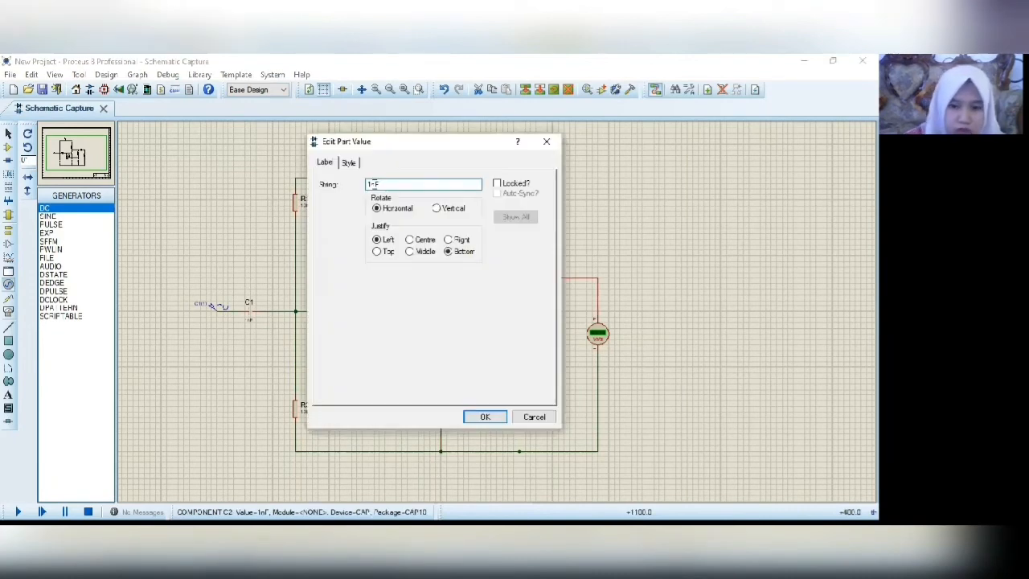
type("0")
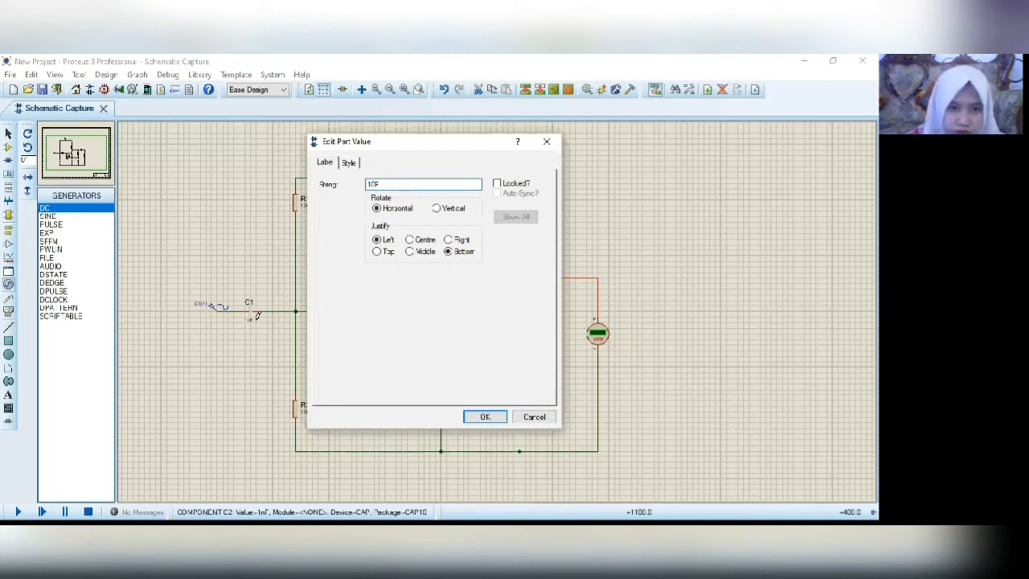
type("u")
key("Return")
Step: Set the value of capacitor C3 to 100uF and of capacitor C1 to 10uF
double_click(533, 406)
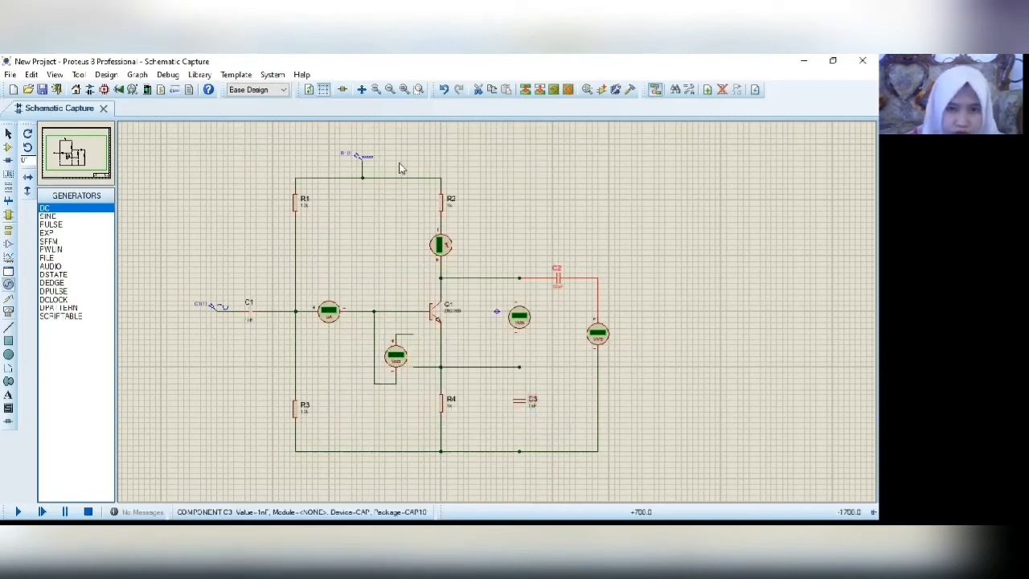
double_click(534, 402)
left_click(534, 415)
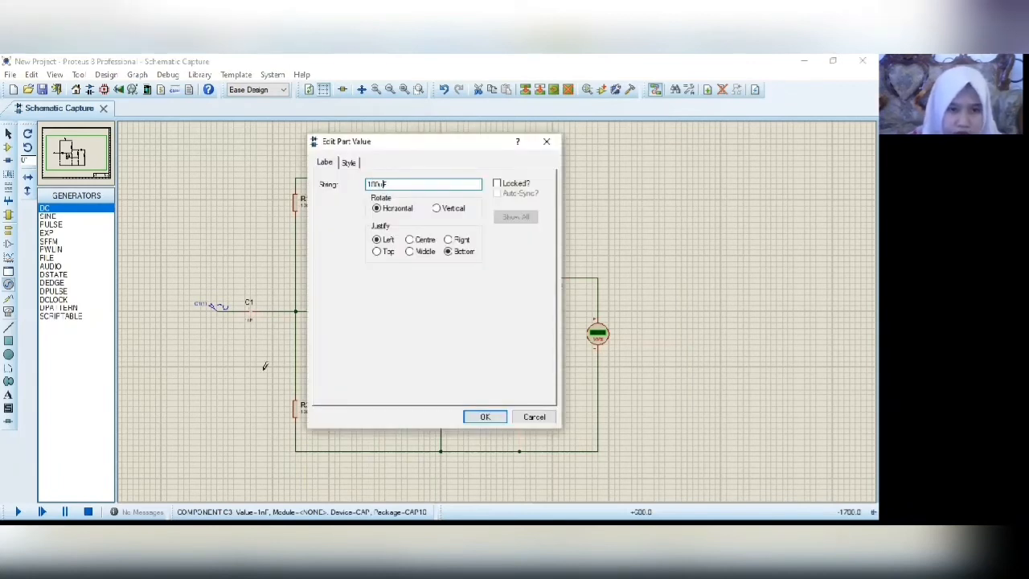
key("Return")
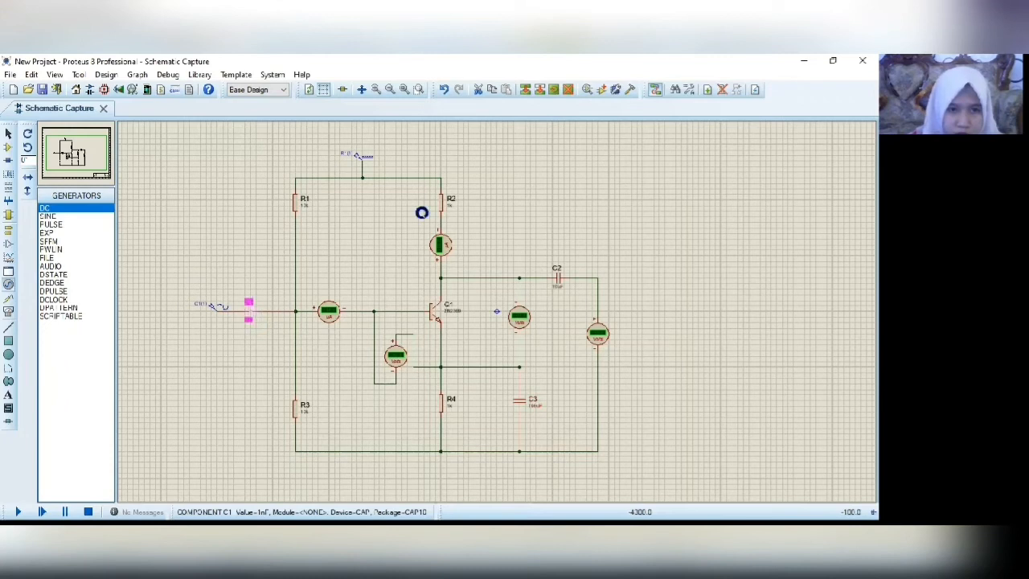
type("1F")
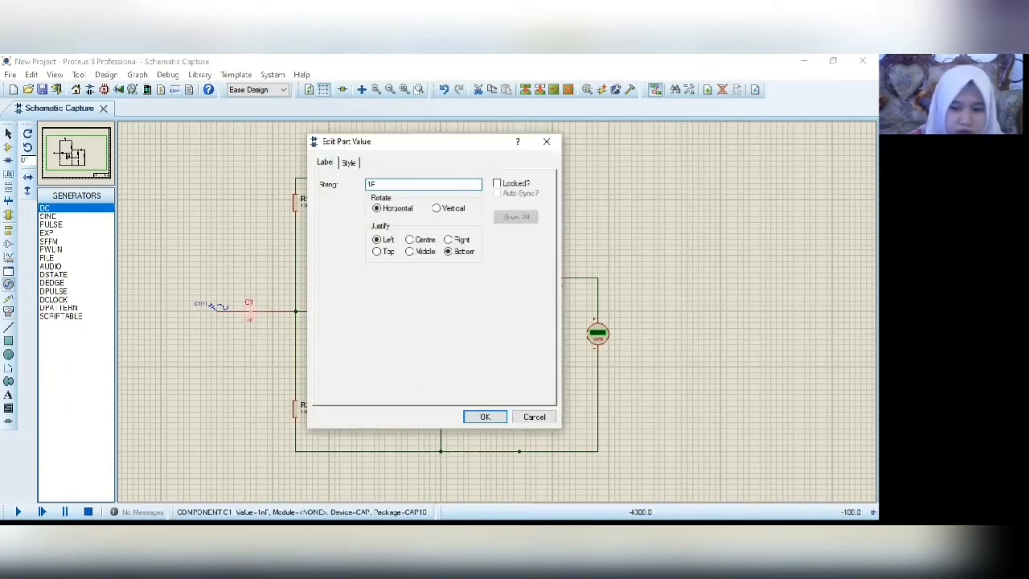
key("Return")
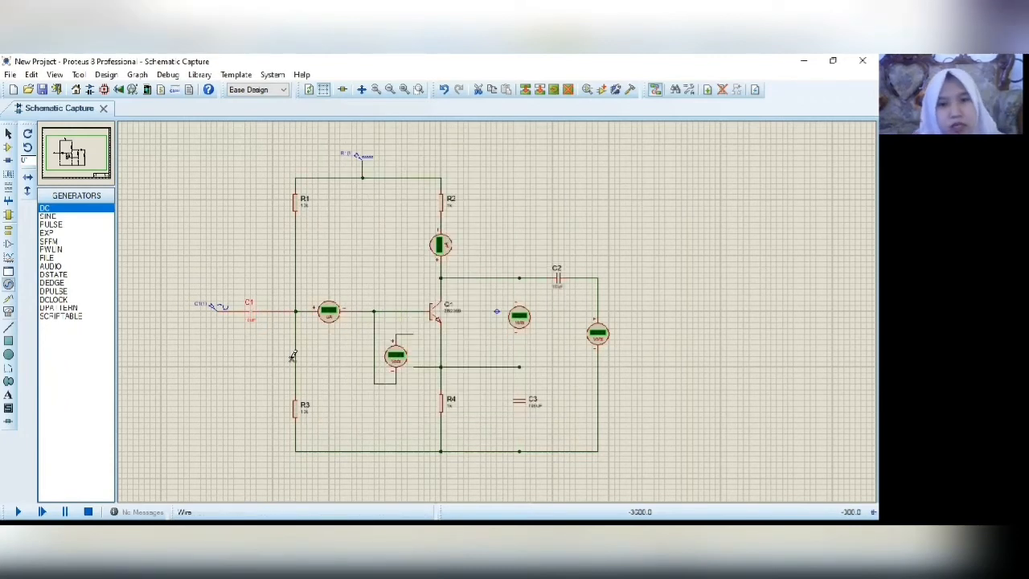
Step: Set the voltage of the DC generator above the R1–R2 wire to 12V
double_click(369, 164)
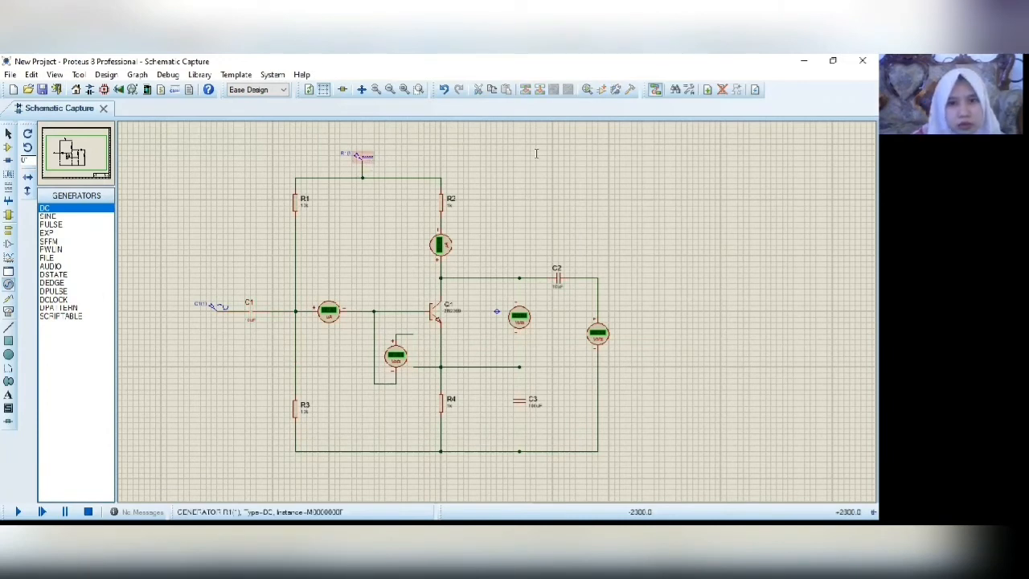
left_click(532, 152)
type("12V")
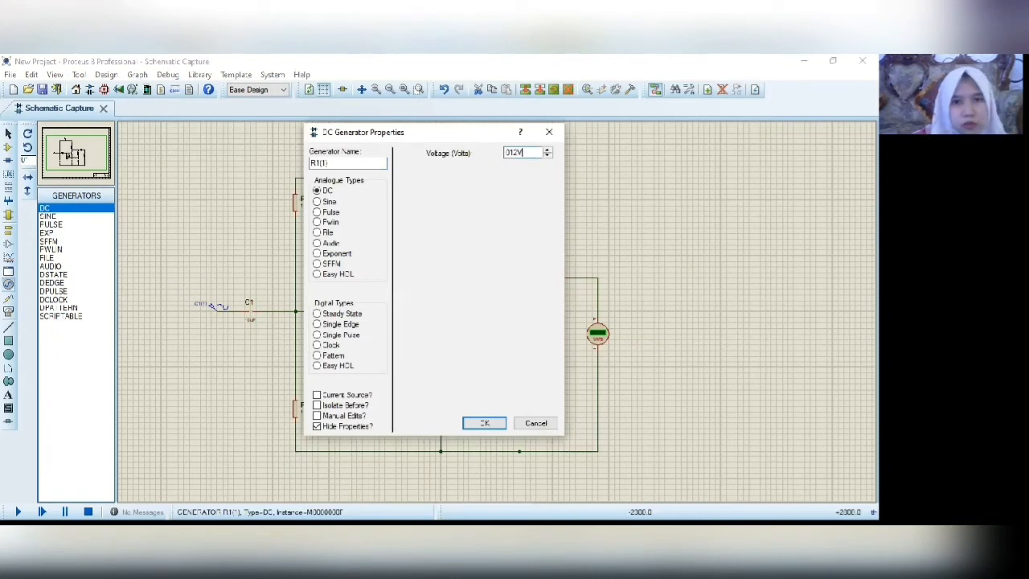
key("Return")
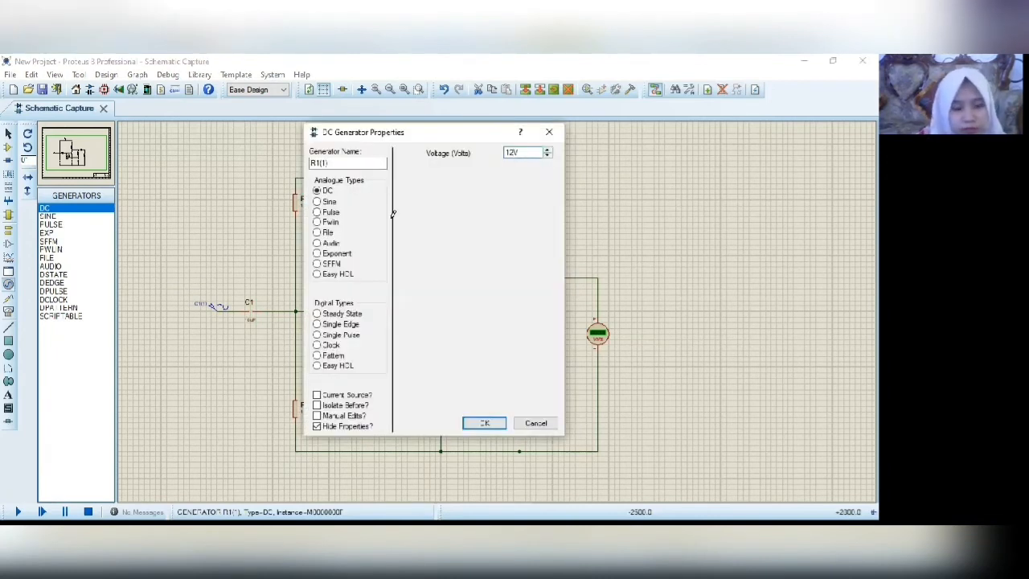
key("Return")
Step: Place a ground terminal below R4 and wire it to the bottom line of the circuit
left_click(9, 234)
left_click(53, 251)
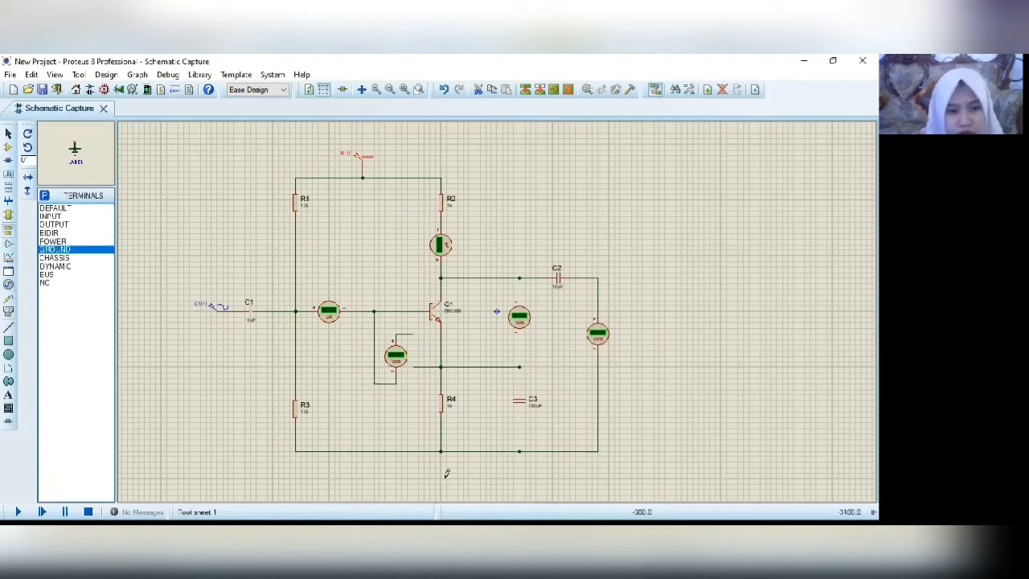
left_click(441, 473)
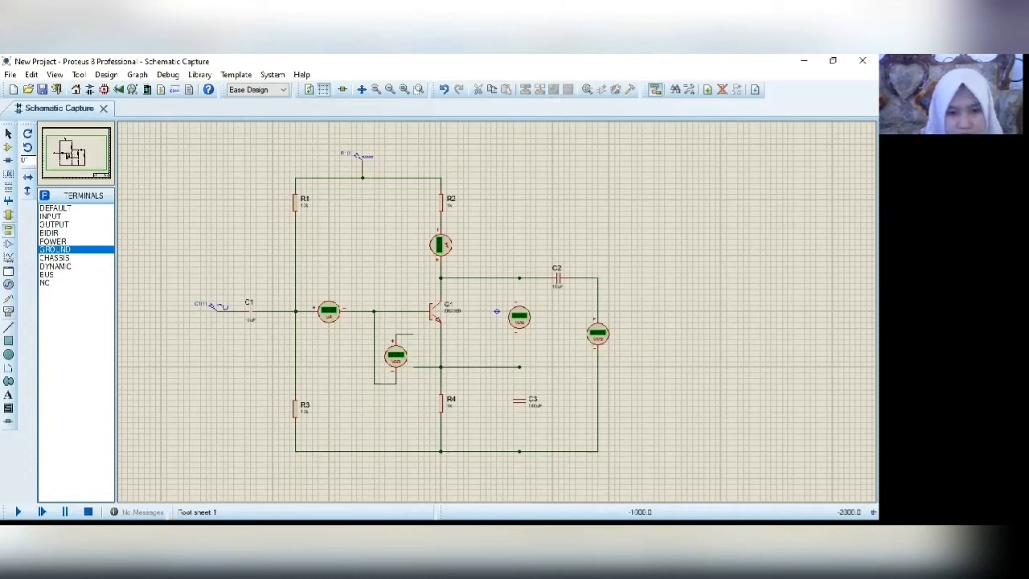
left_click(441, 479)
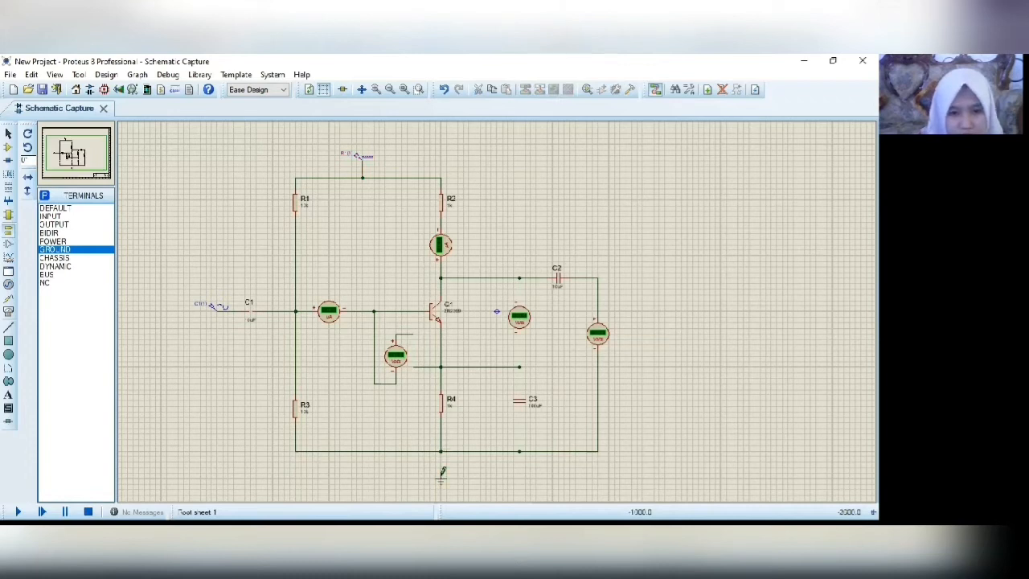
left_click(219, 312)
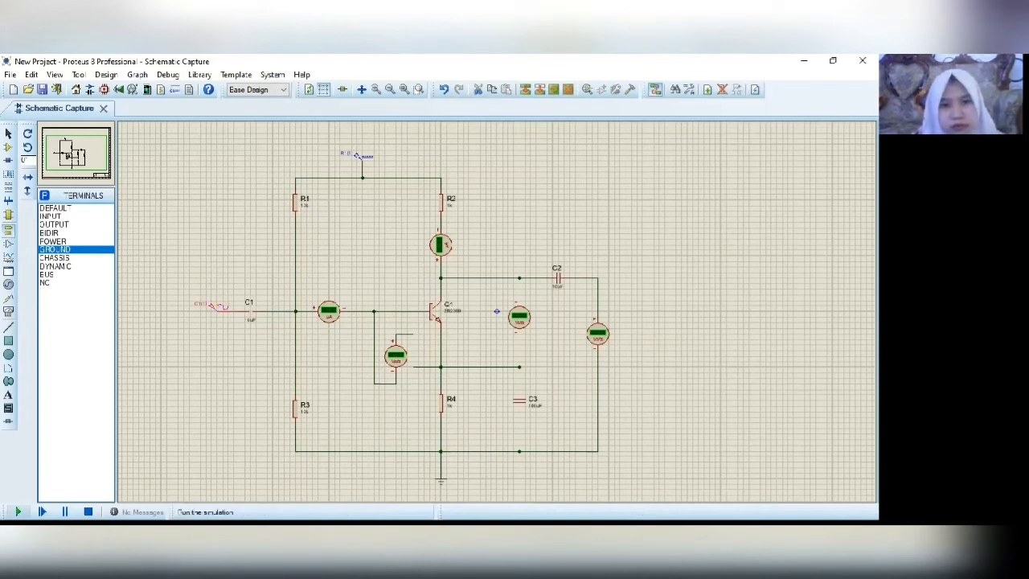
Step: Run the simulation and examine the ammeter and voltmeter readings around the transistor
left_click(18, 512)
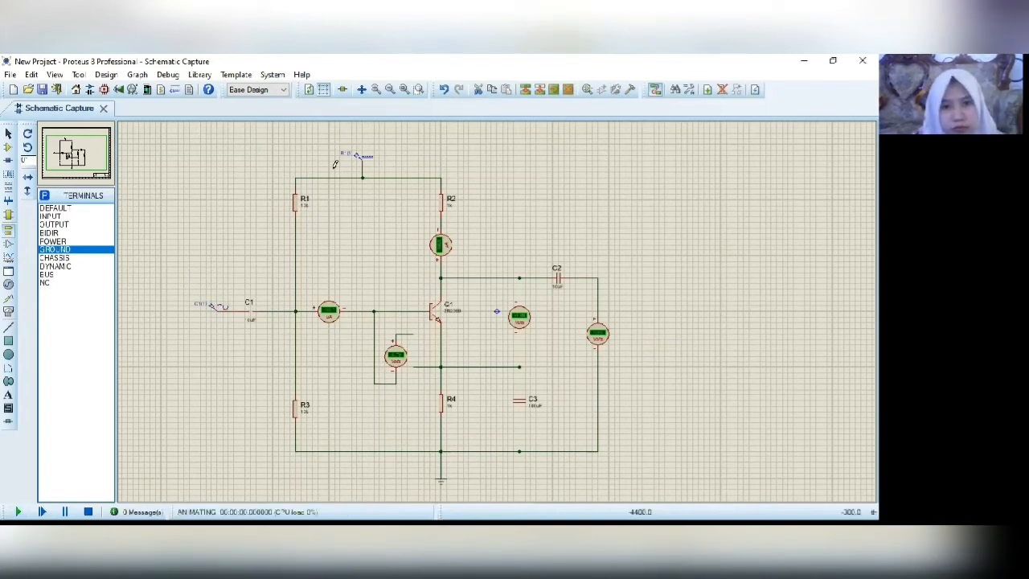
left_click(379, 92)
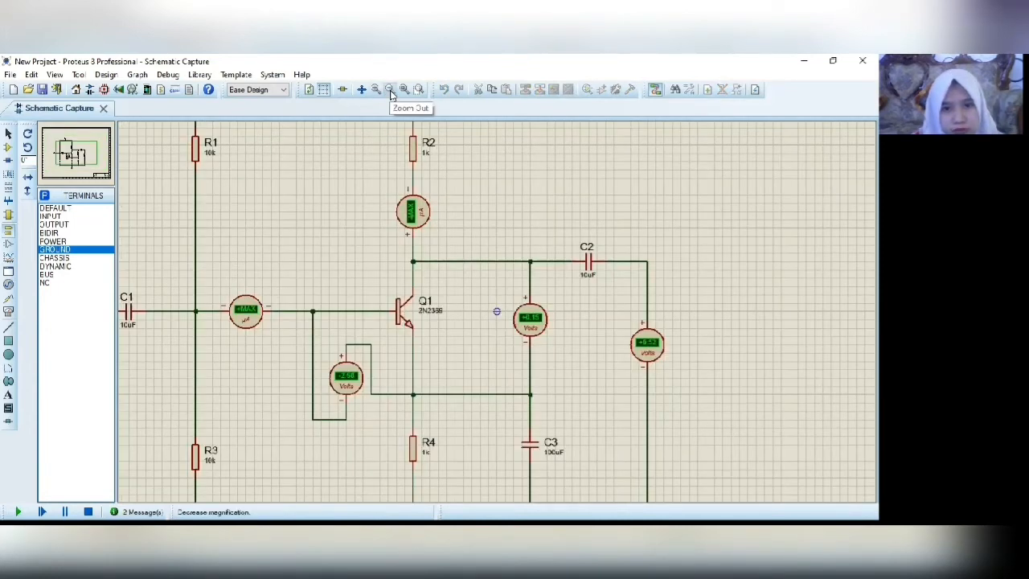
left_click(391, 92)
left_click(377, 91)
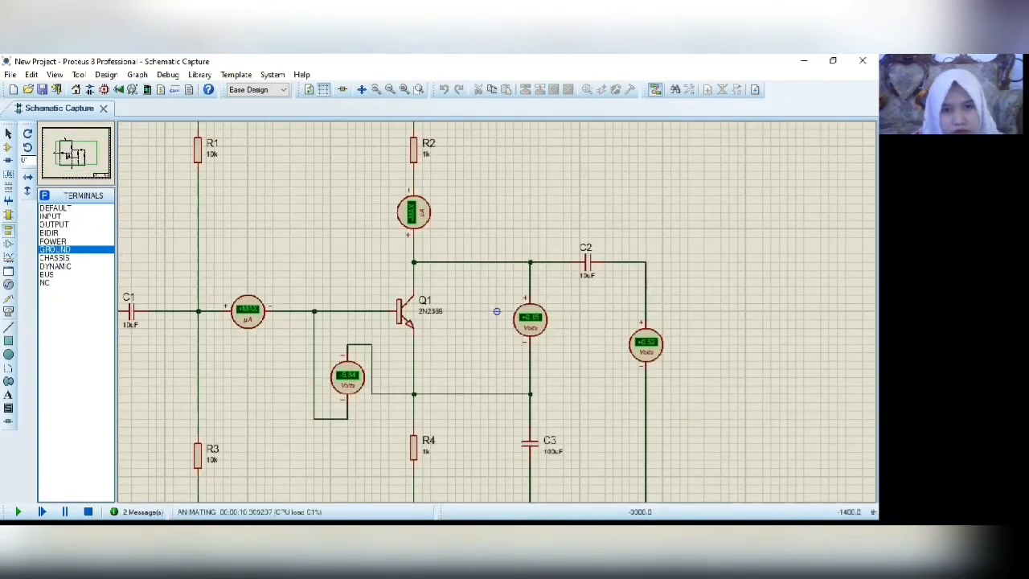
Step: Restart the simulation and pause it to inspect the meter readings across the circuit
left_click(89, 511)
left_click(17, 511)
left_click(64, 511)
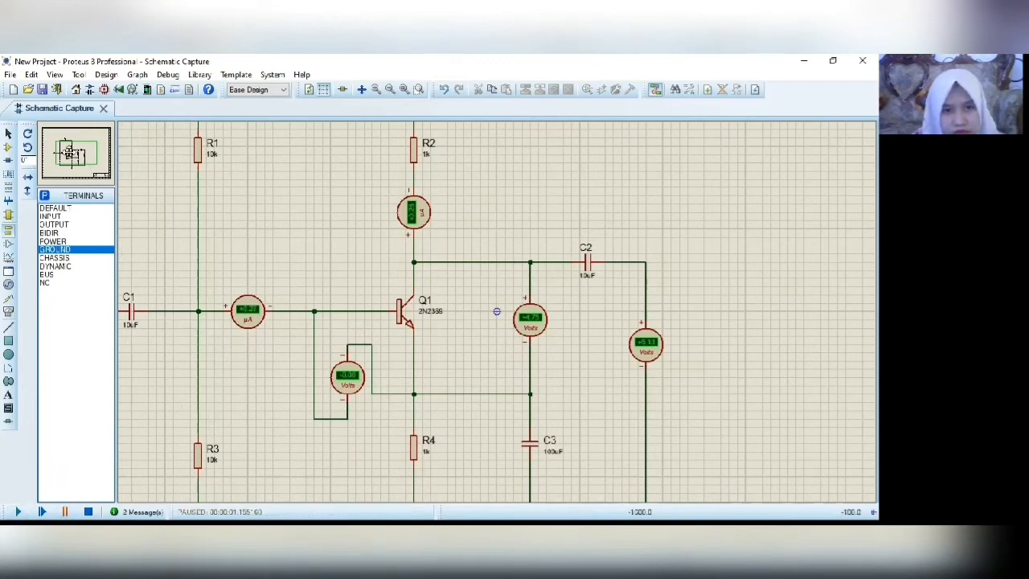
left_click(71, 153)
left_click(76, 156)
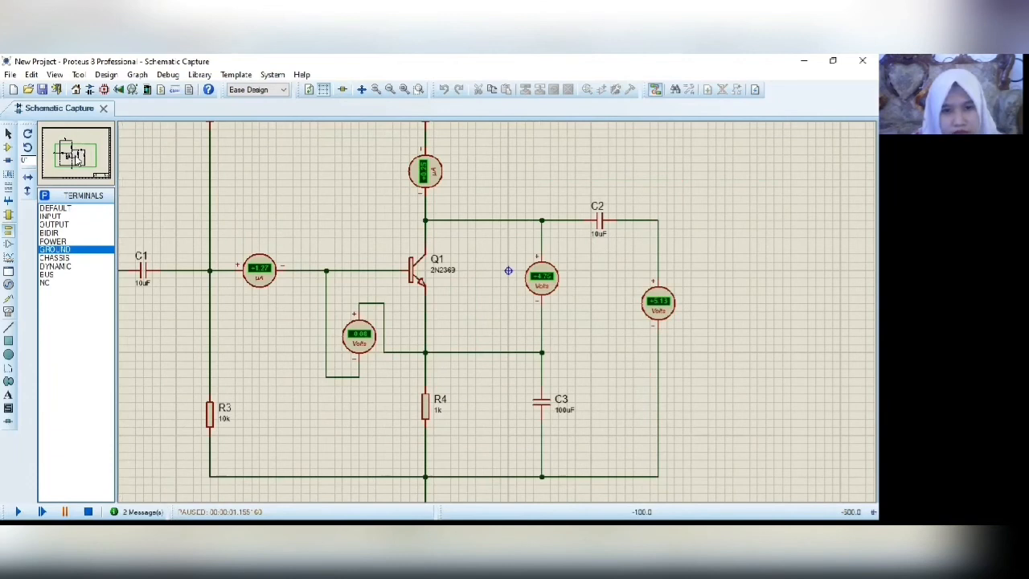
left_click(75, 156)
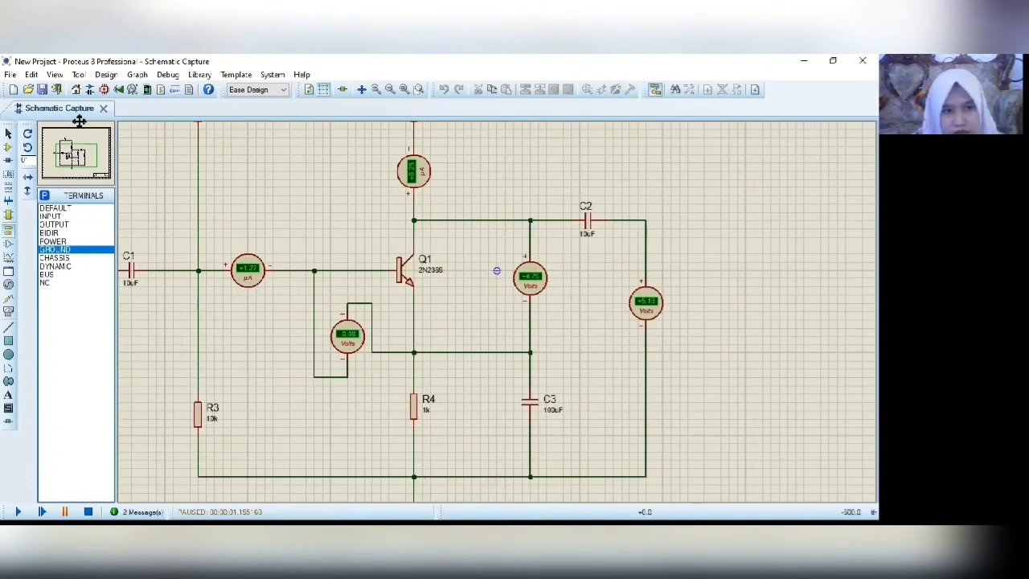
left_click(72, 154)
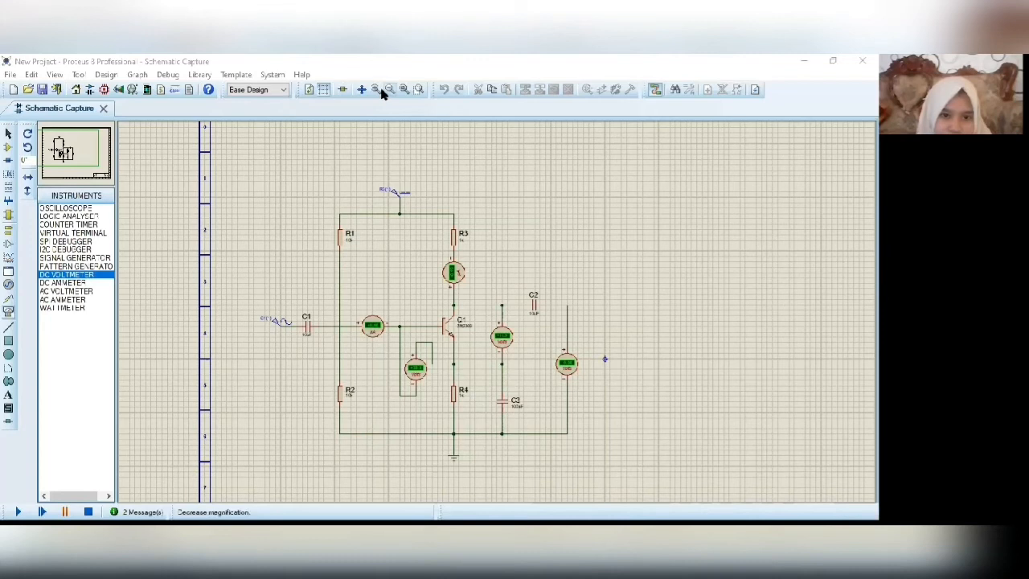
Step: Examine the meter readings in the running simulation, and end the simulation
key("F6")
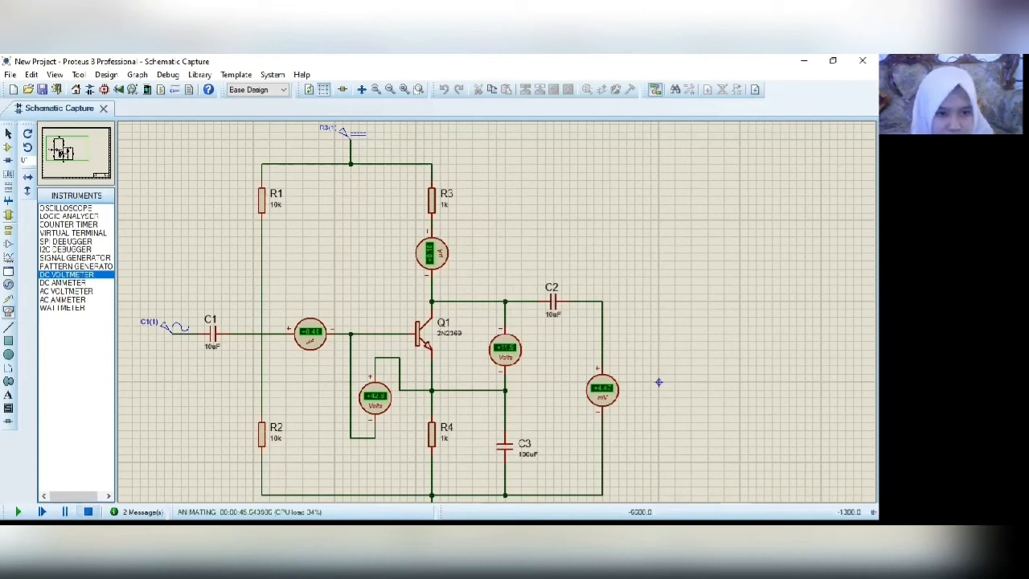
left_click(64, 511)
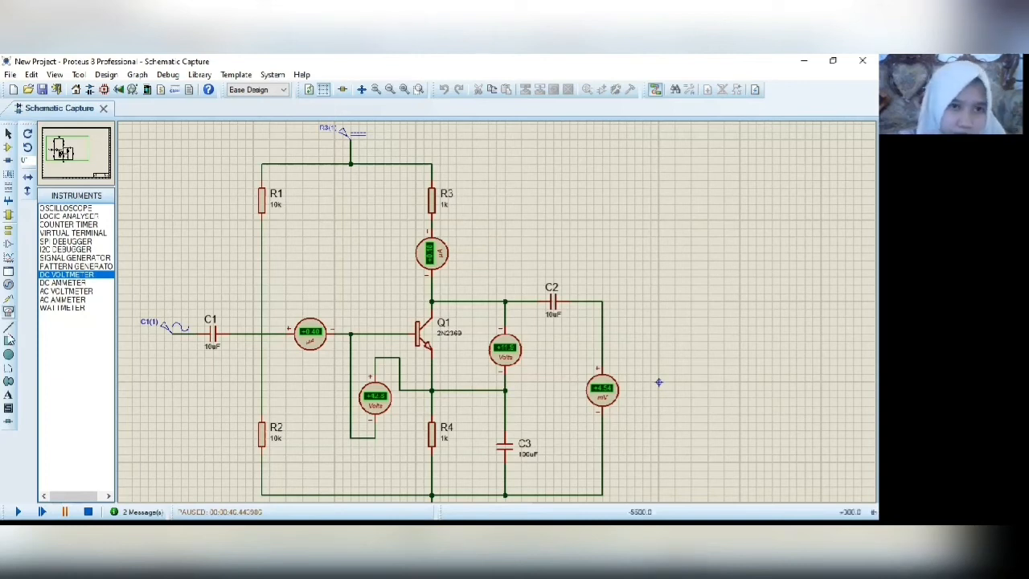
left_click(88, 512)
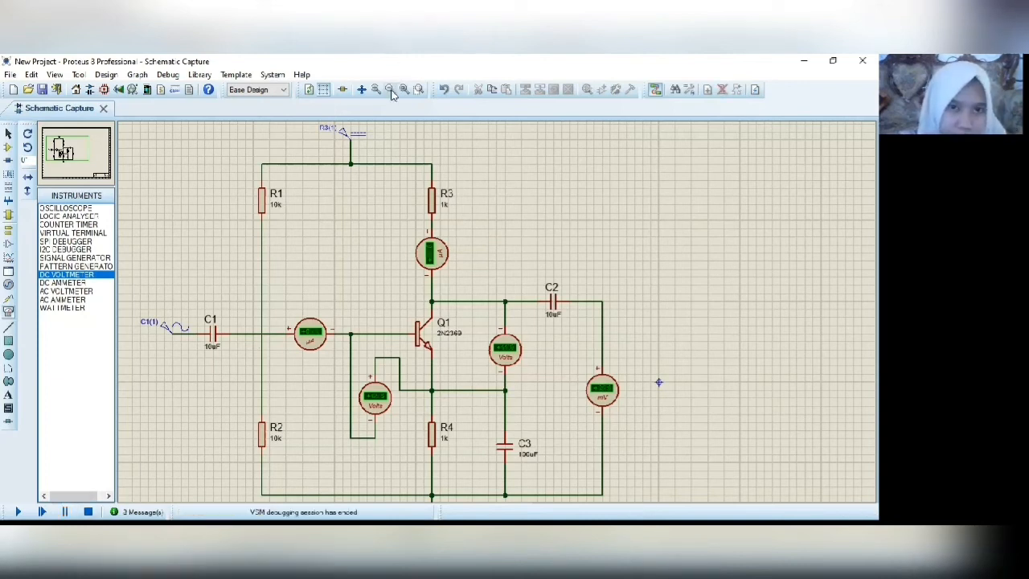
scroll(659, 383, "down", 1)
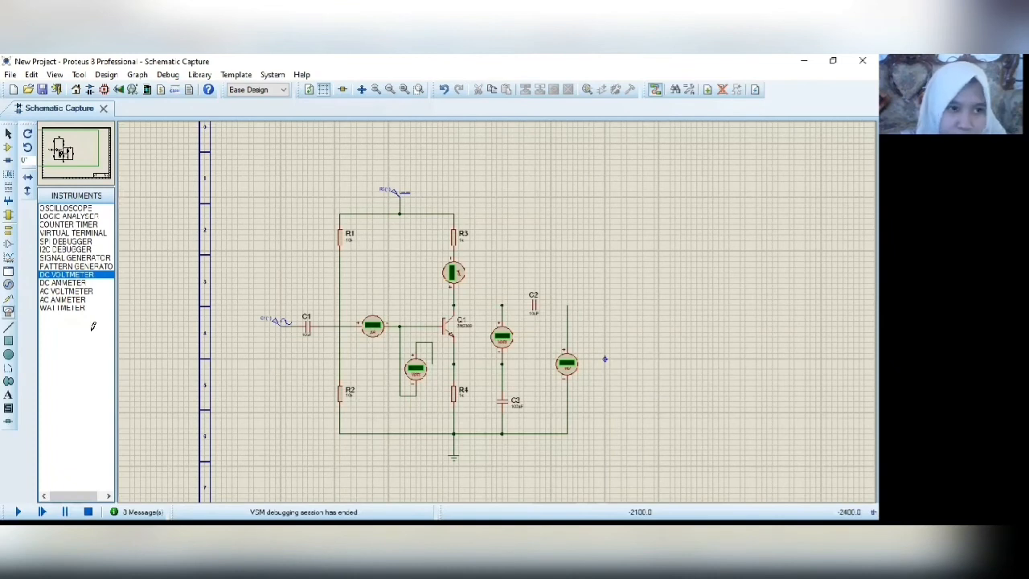
Step: Place an oscilloscope beside the circuit and wire channel A to the C2 output and channel B to the sine source
left_click(66, 208)
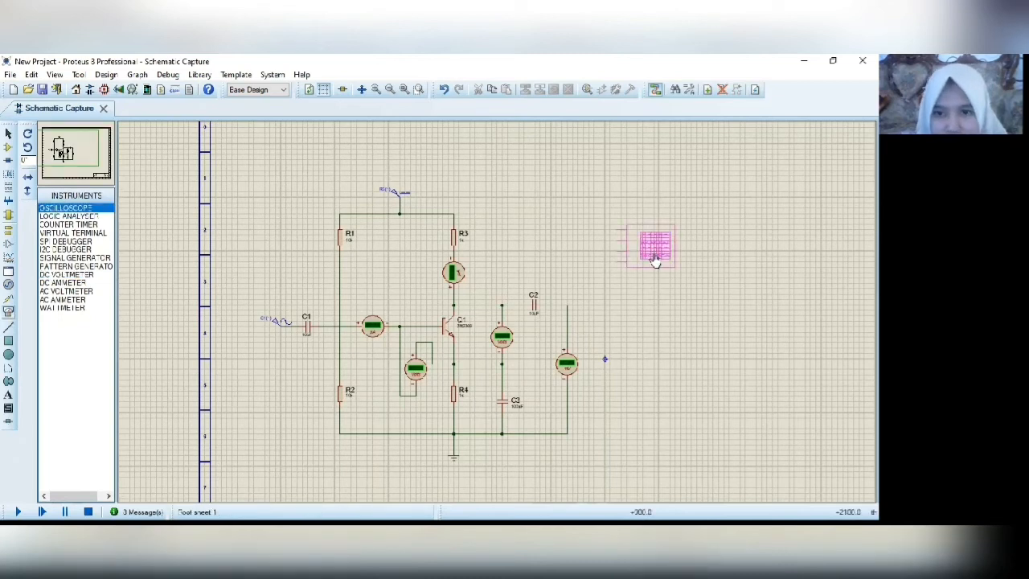
left_click(651, 255)
left_click(619, 240)
left_click(567, 305)
left_click(619, 250)
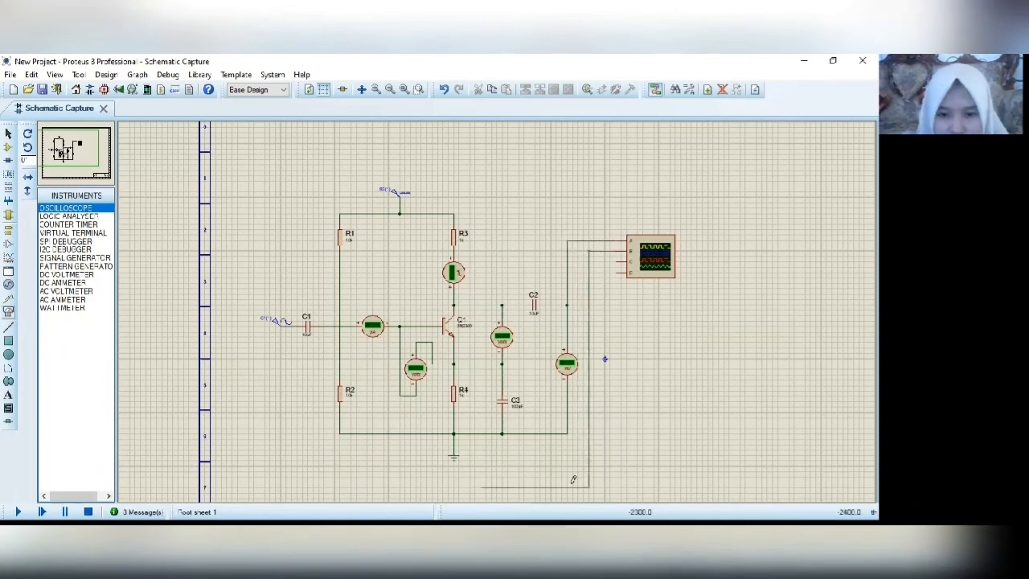
left_click(281, 290)
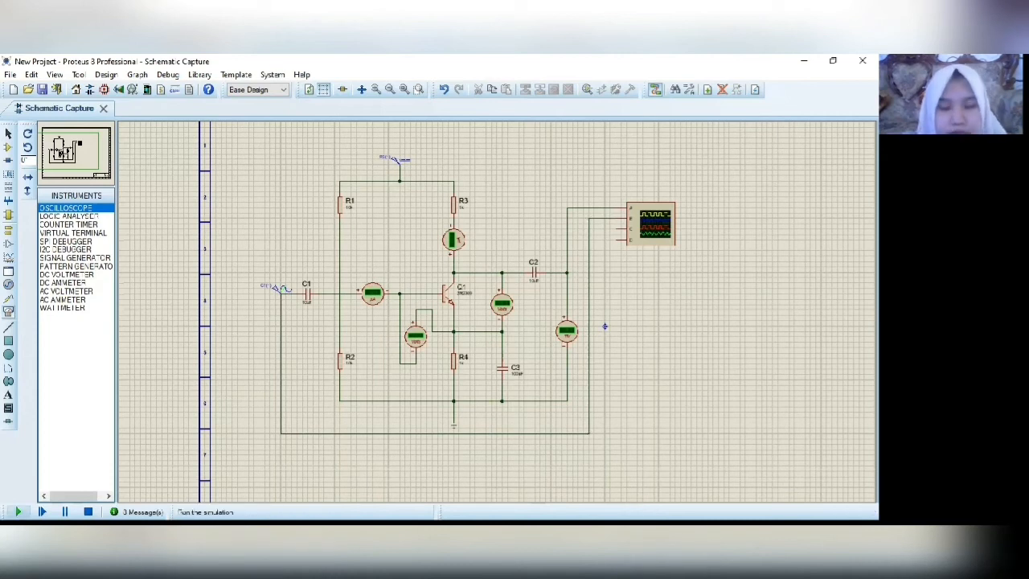
Step: Run the simulation and set the oscilloscope to 0.2 ms timebase, channel A to 5 V and channel B to 10 V
key("F12")
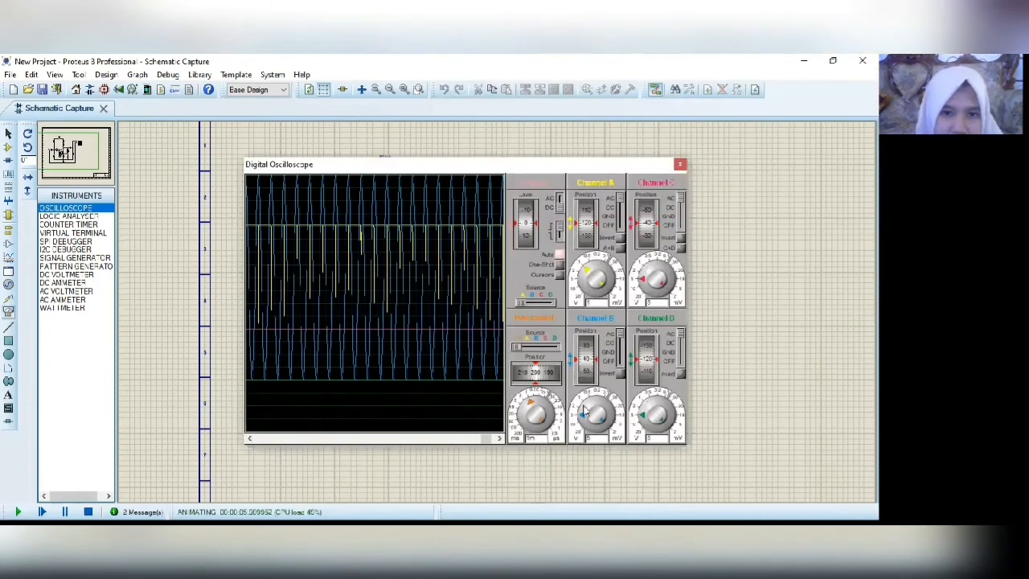
left_click_drag(583, 415, 575, 425)
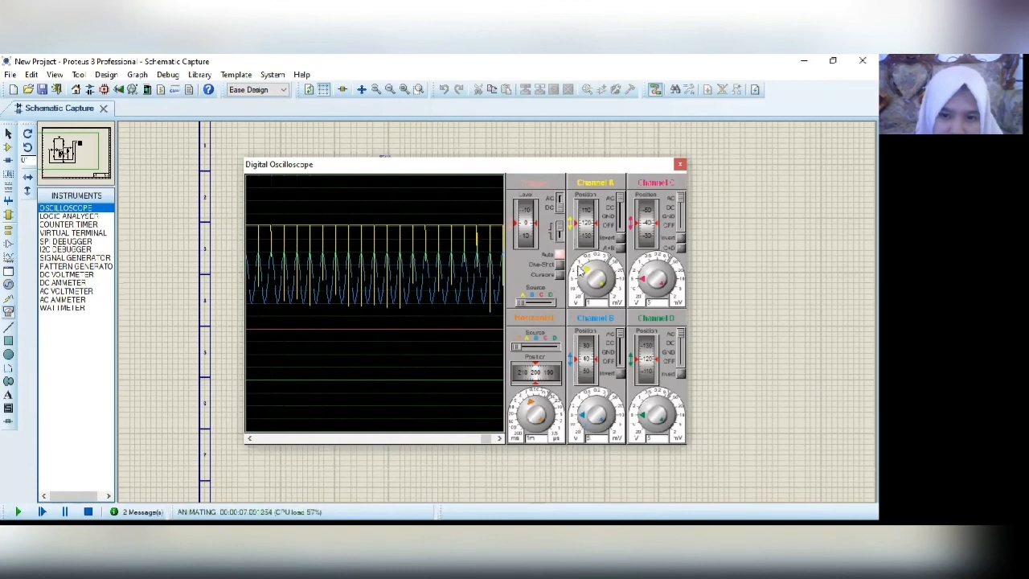
left_click(540, 399)
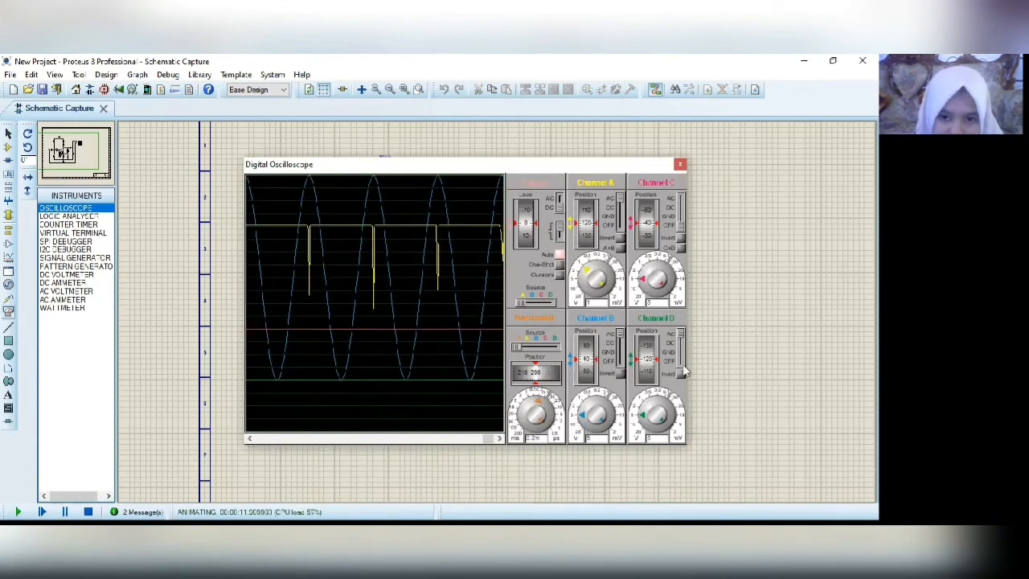
left_click(585, 273)
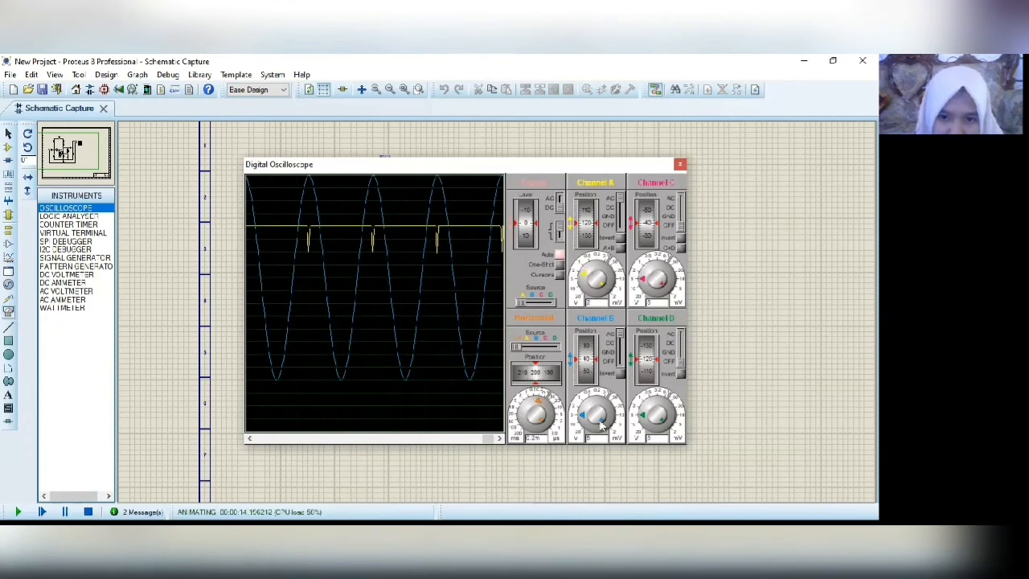
left_click(582, 428)
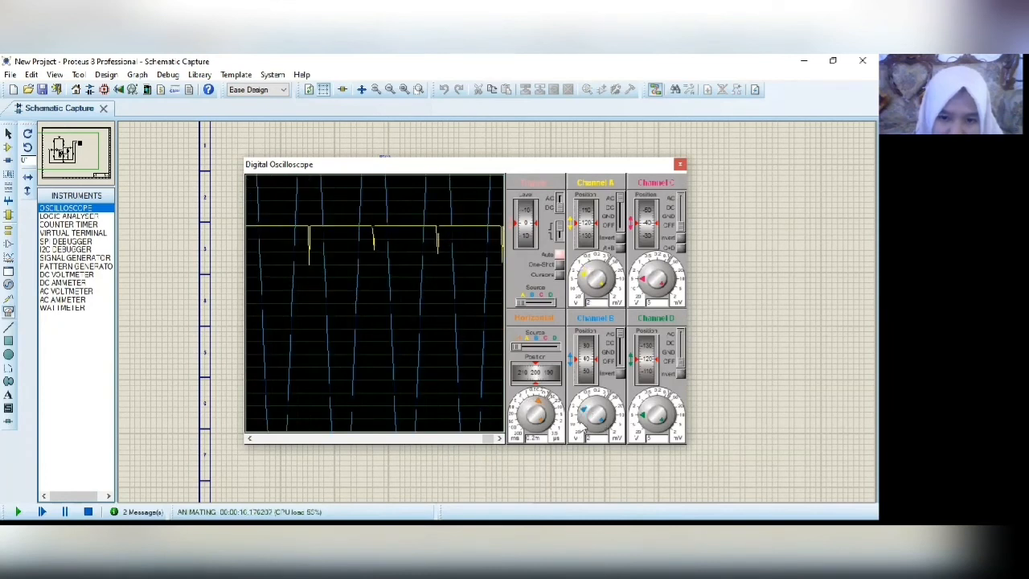
left_click(583, 275)
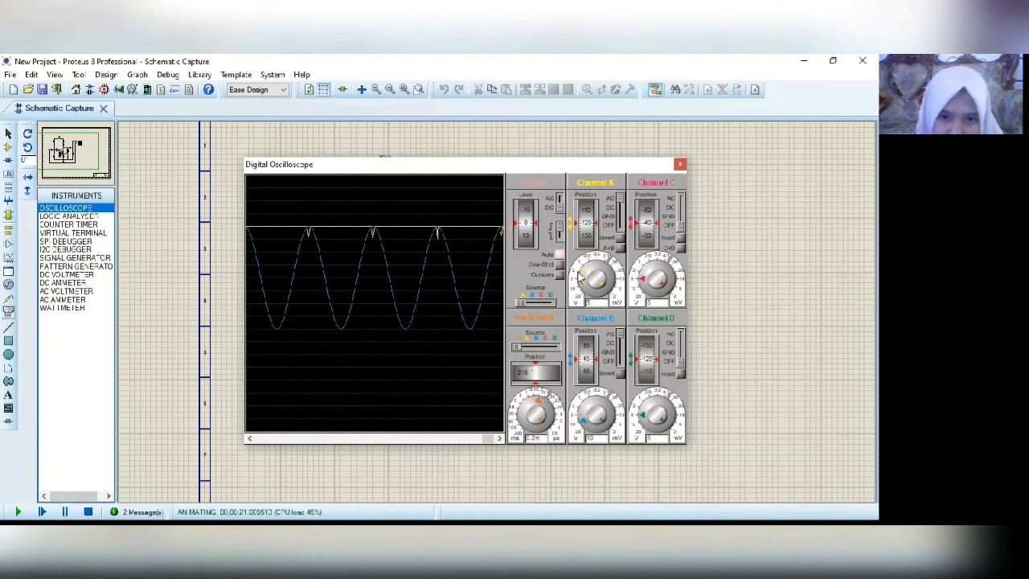
Step: Set channel A to 2 V, lower its trace to position 20, and set the timebase to 0.1 ms and the horizontal position to 1920
left_click(590, 275)
left_click_drag(590, 275, 591, 254)
left_click(539, 394)
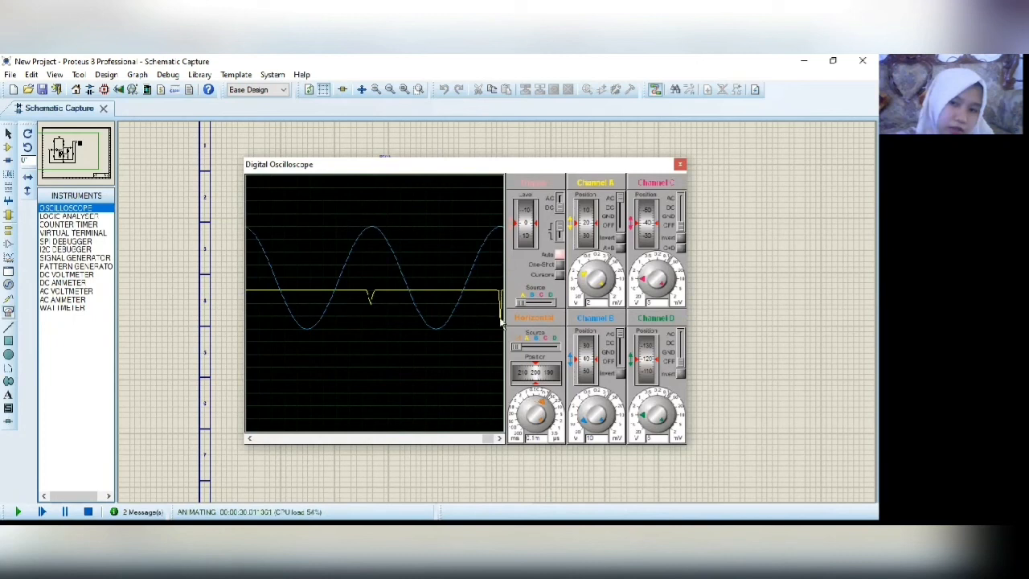
left_click_drag(536, 371, 553, 378)
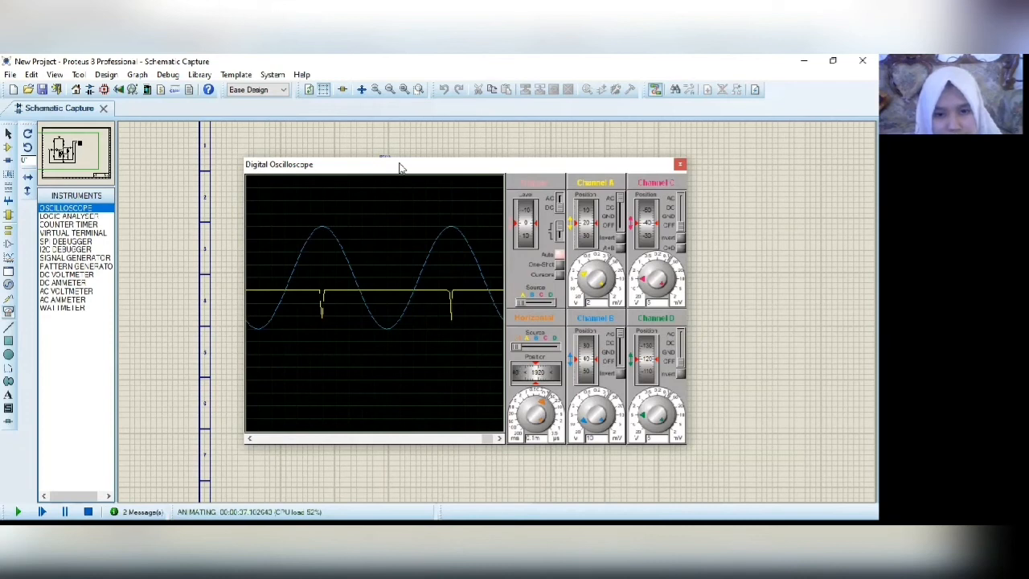
Step: Move the oscilloscope window clear of the circuit and examine the meter readings alongside the waveforms
left_click_drag(401, 167, 507, 230)
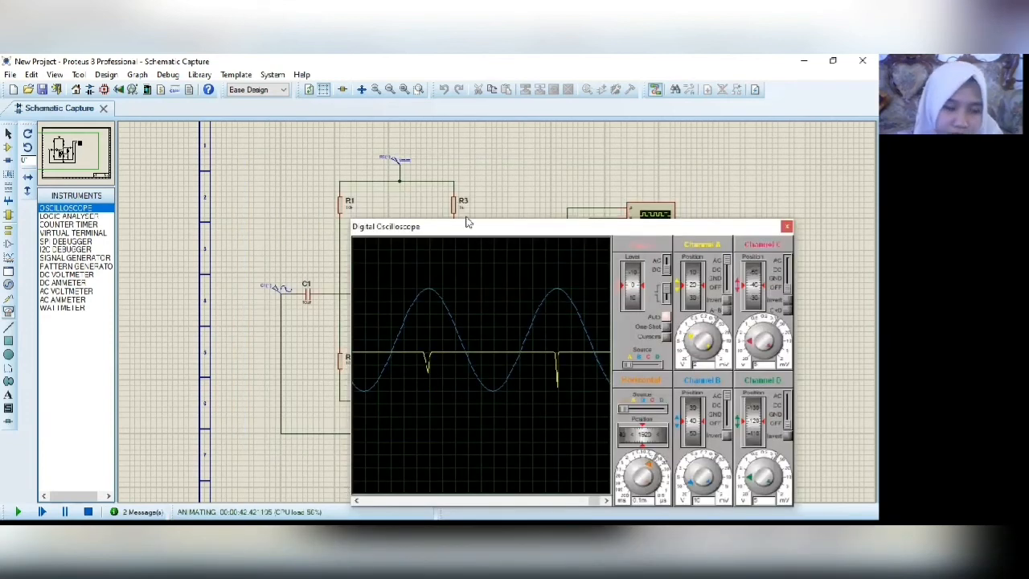
left_click_drag(472, 232, 467, 217)
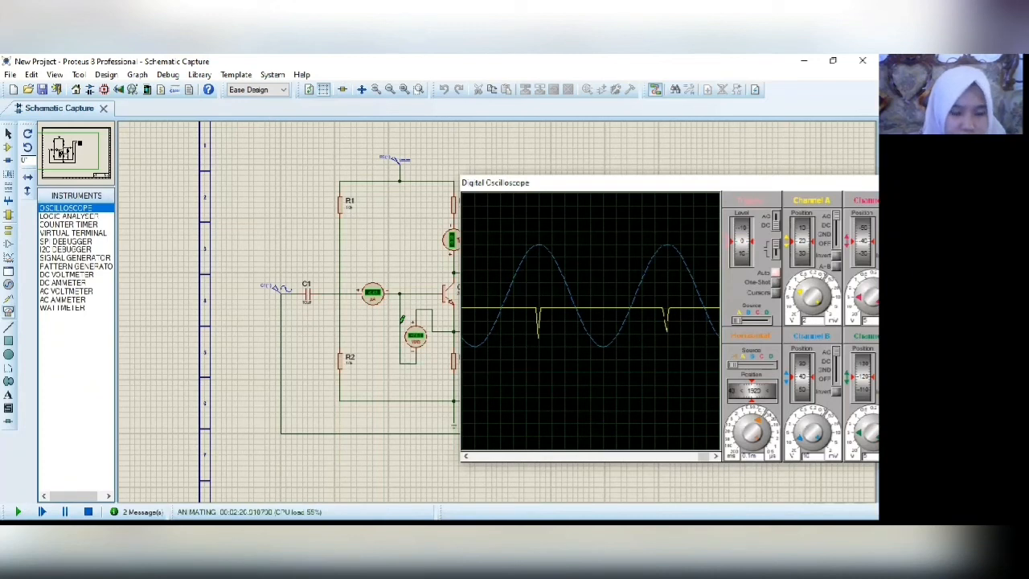
left_click(391, 90)
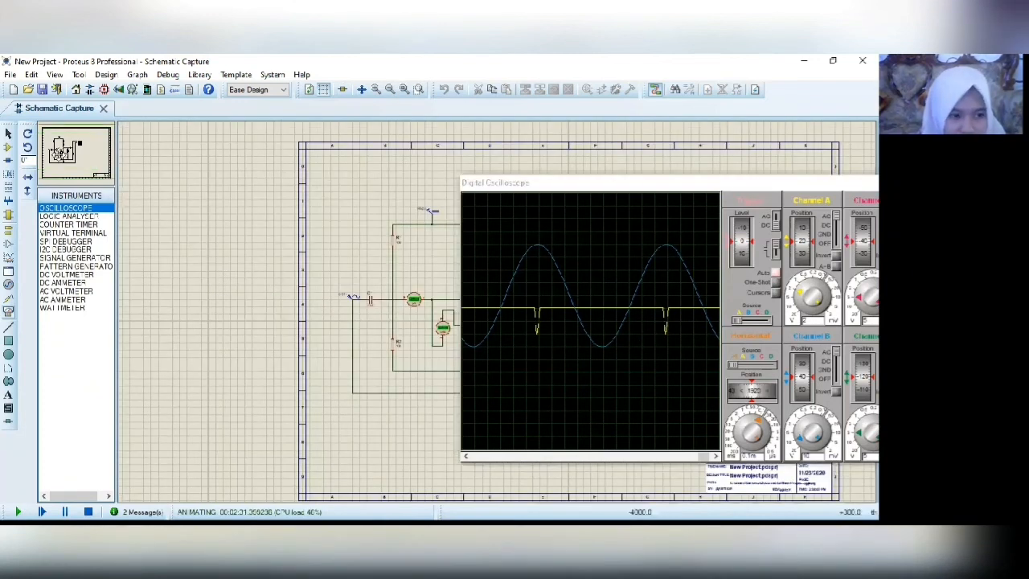
left_click(59, 154)
left_click(66, 157)
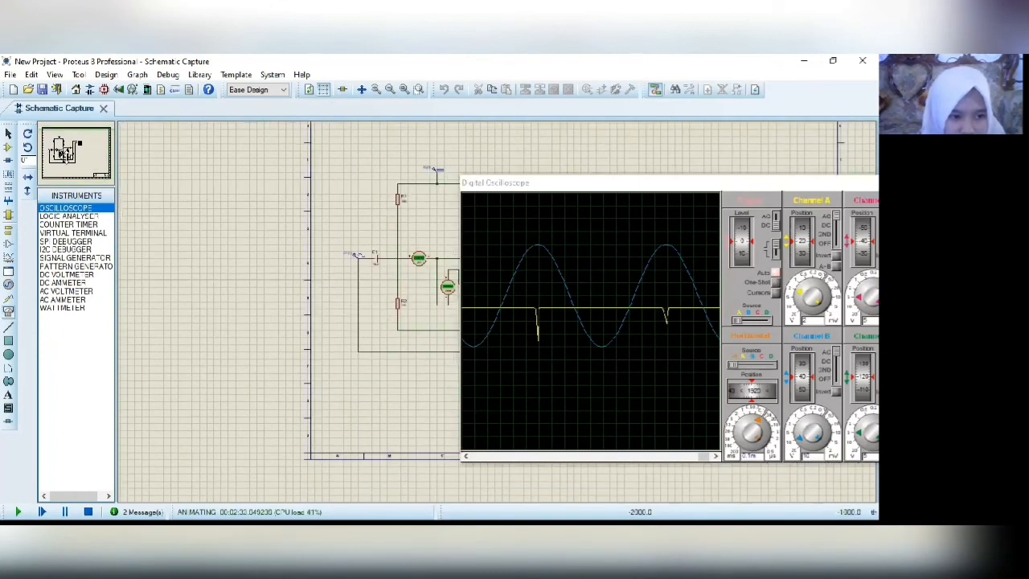
left_click(67, 158)
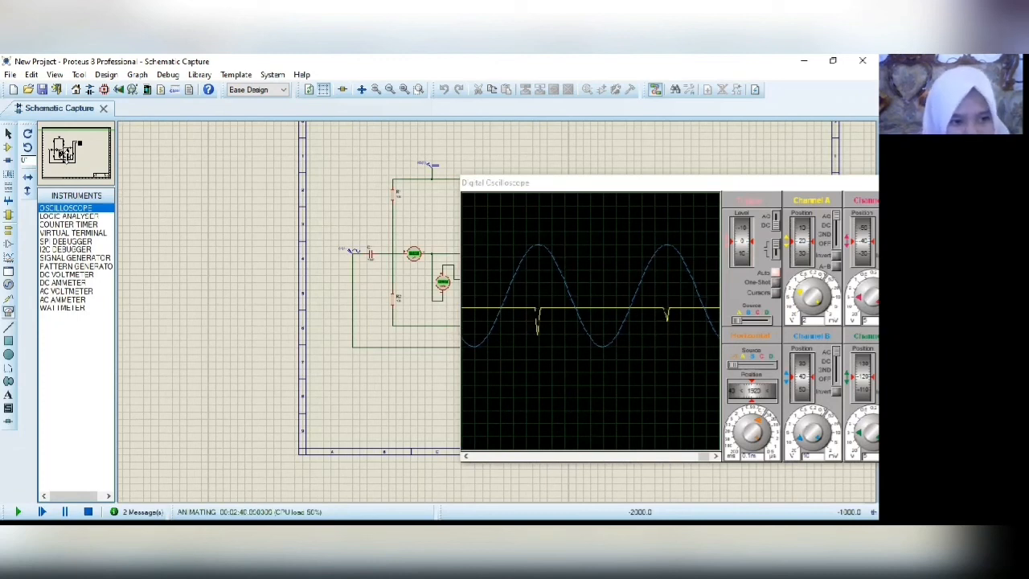
left_click(91, 153)
left_click(91, 157)
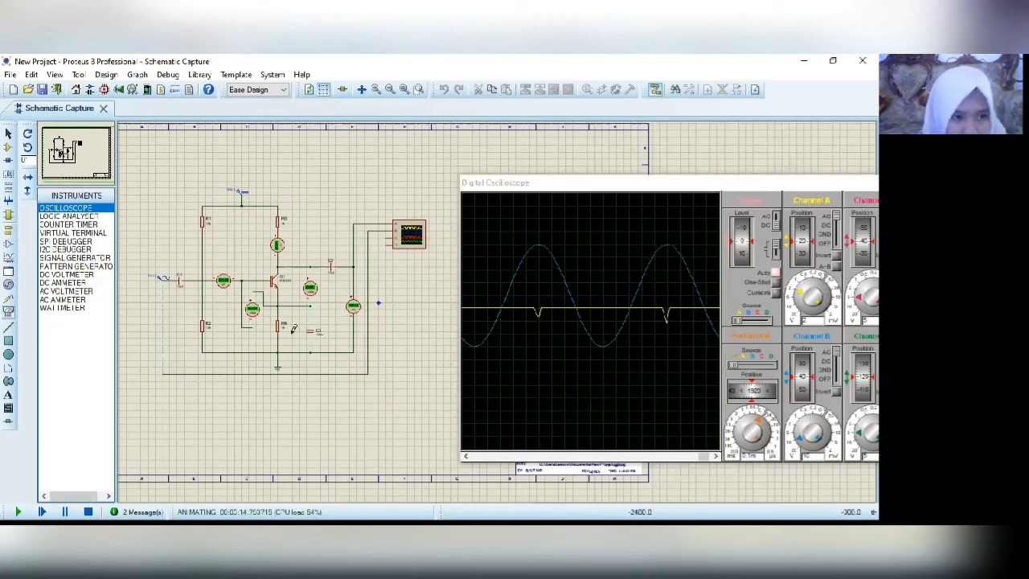
Step: Restart the simulation and pause it to freeze the oscilloscope waveforms beside the full circuit
key("Escape")
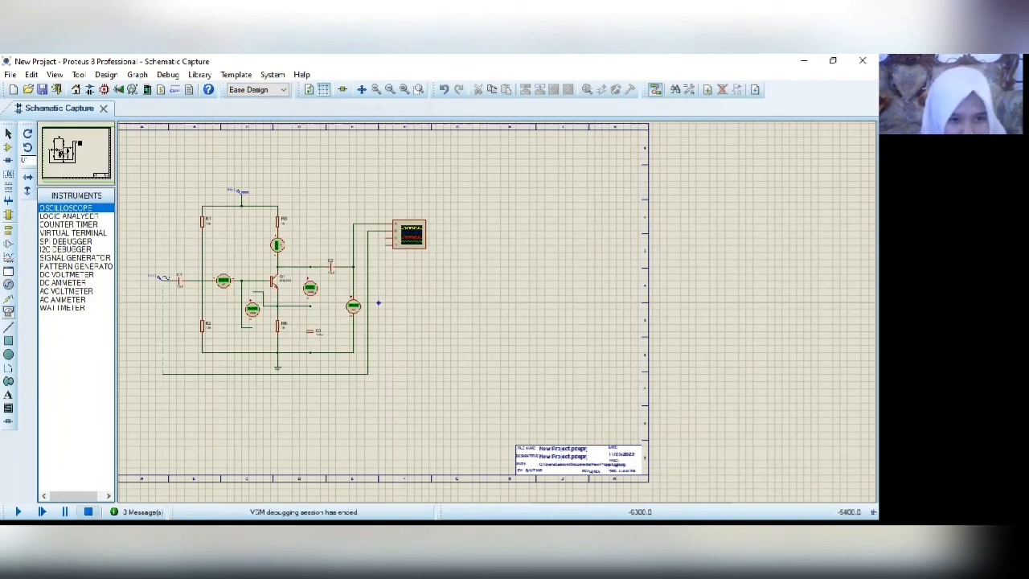
left_click(19, 511)
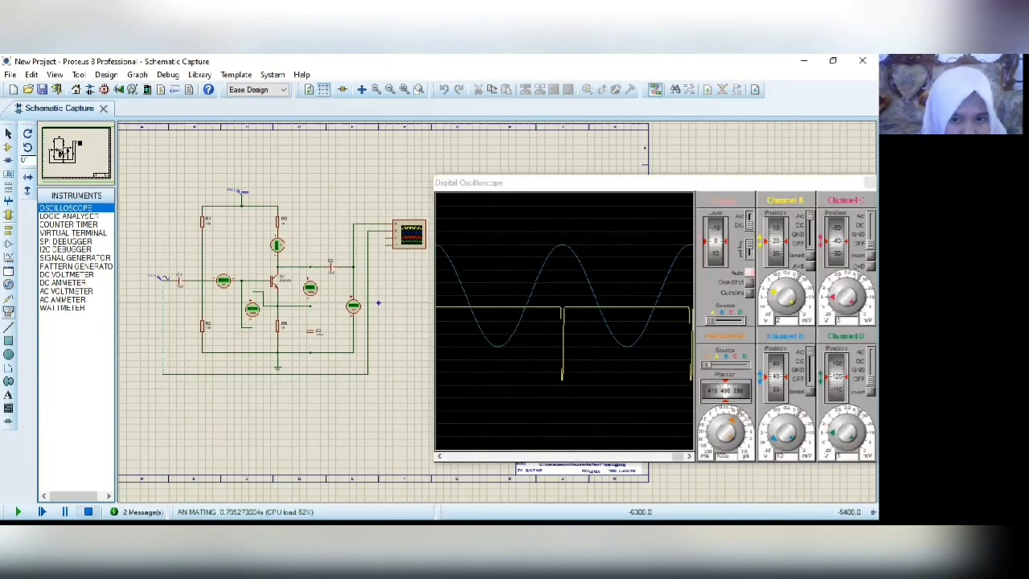
key("Pause")
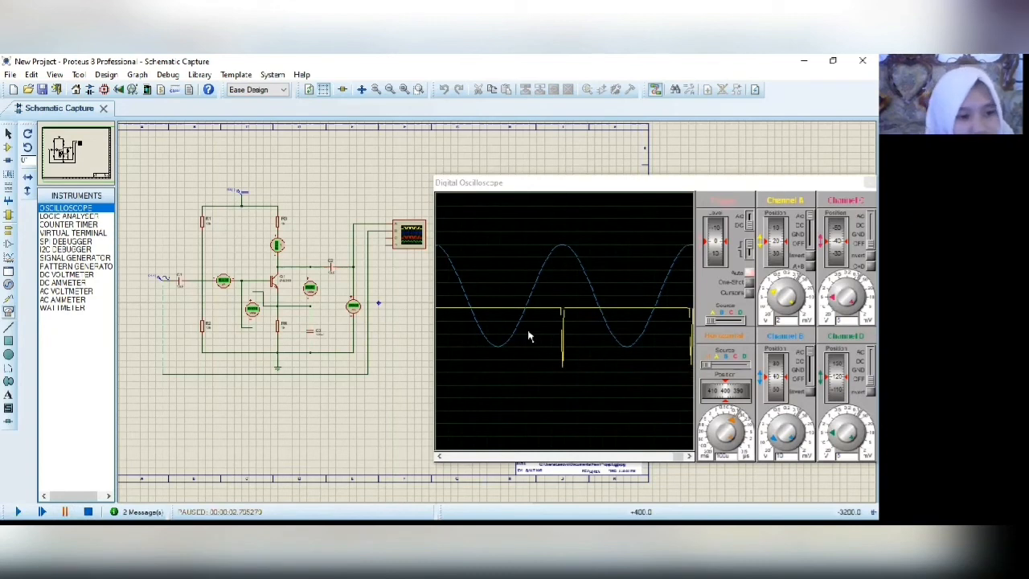